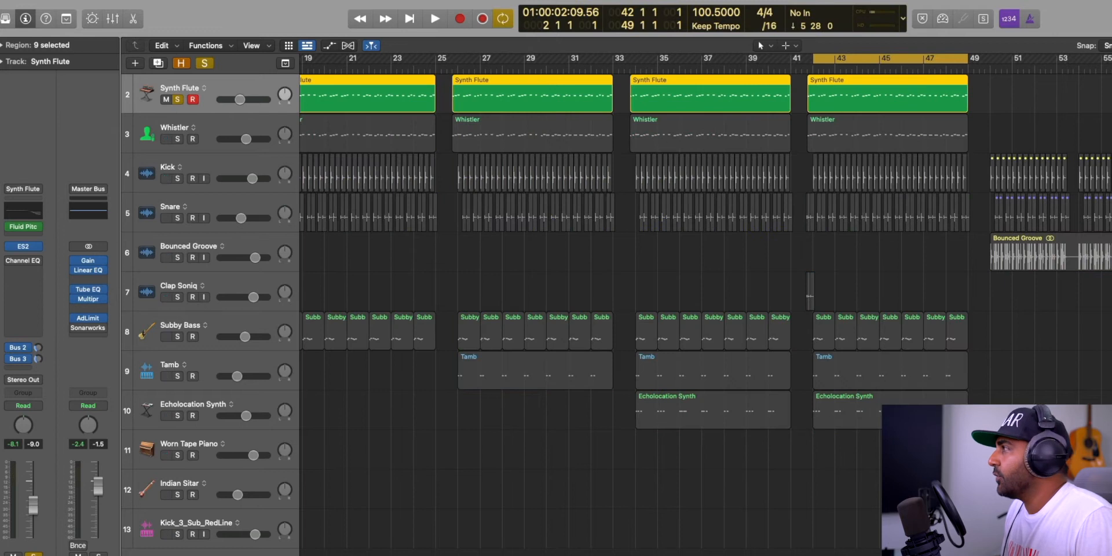
# - Open the last Synth Flute region, ending at bar 49, in the Piano Roll and play it with the cycle starting at 41 4 1 1
pyautogui.press('super+Down')
pyautogui.press('super+Down')
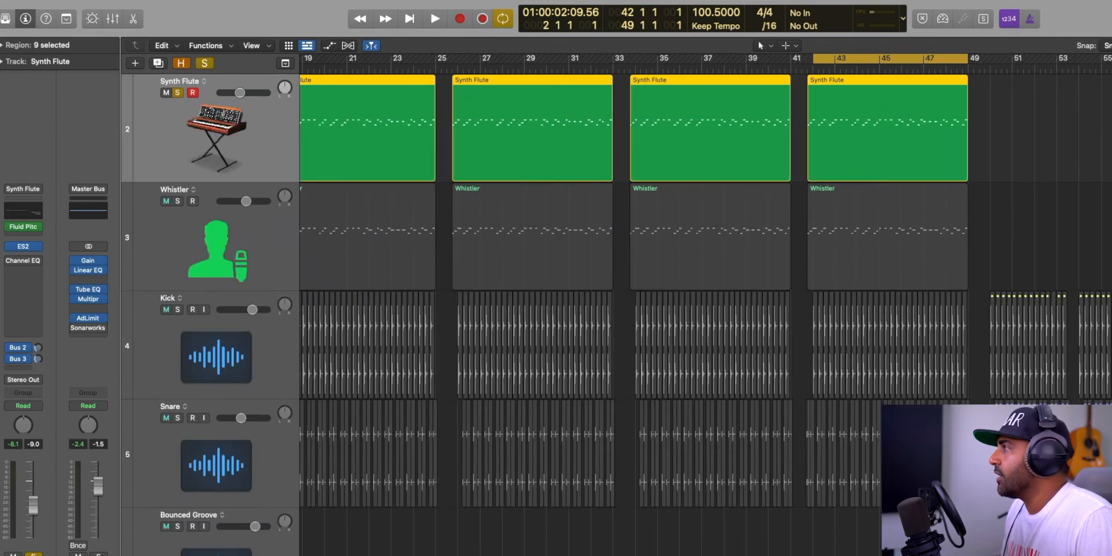
pyautogui.press('super+Right')
pyautogui.hscroll(10, 1050, 195)
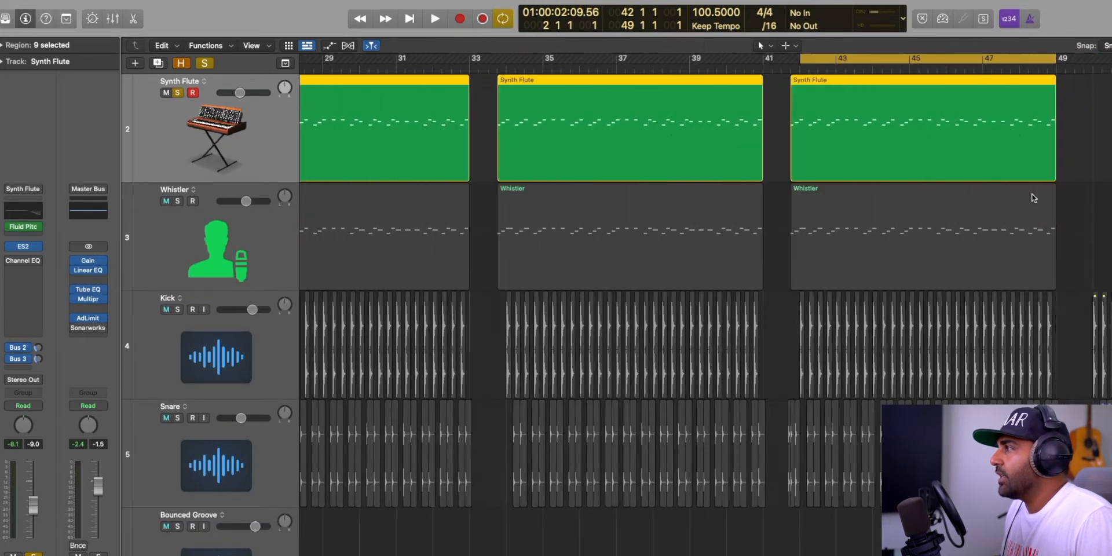
pyautogui.doubleClick(823, 142)
pyautogui.moveTo(741, 58)
pyautogui.mouseDown()
pyautogui.moveTo(722, 58)
pyautogui.moveTo(731, 59)
pyautogui.mouseUp()
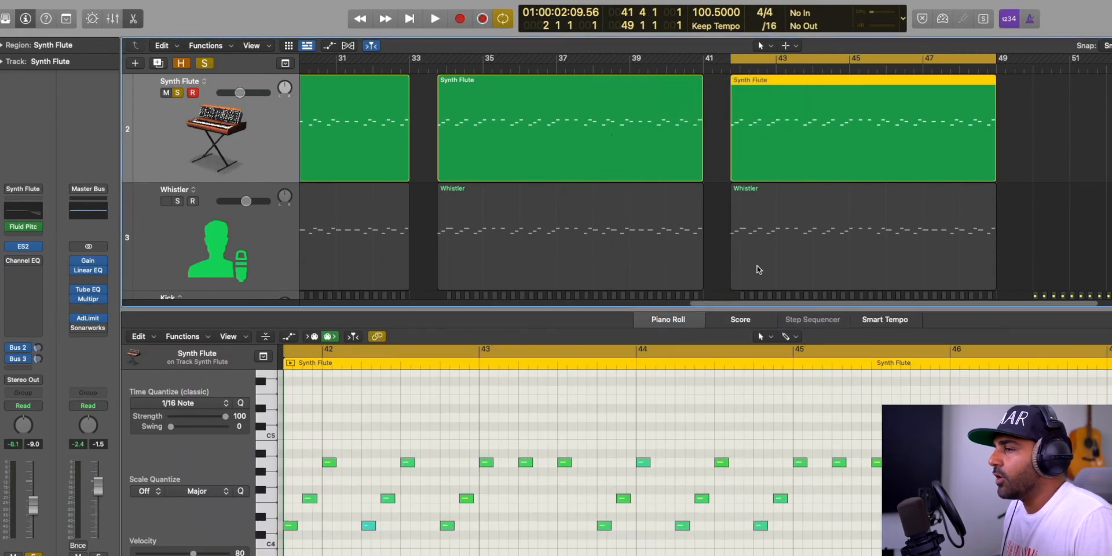
pyautogui.press('space')
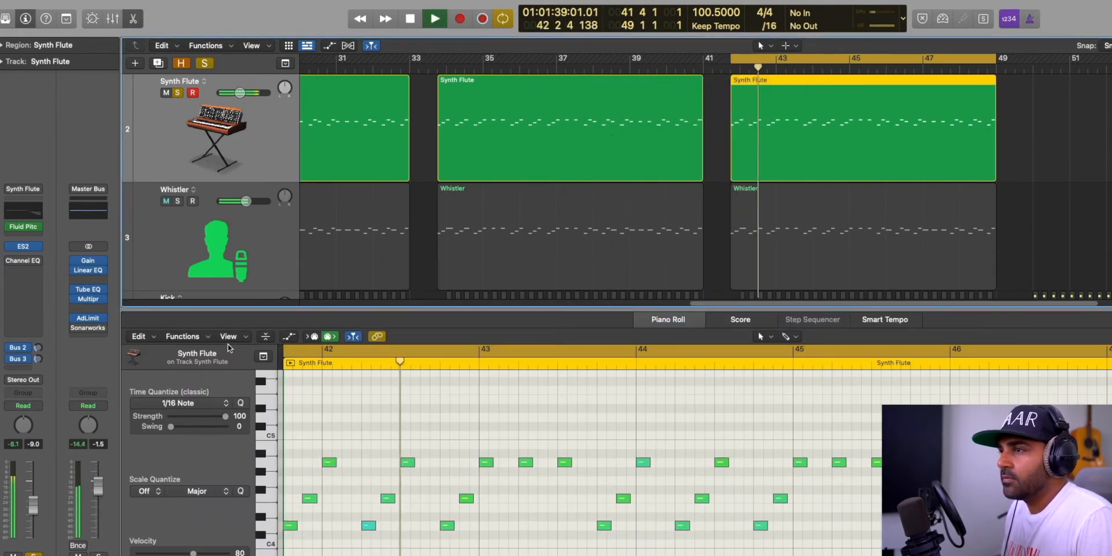
# - Show the Automation/MIDI area for the Synth Flute region and set it to display Pitch Bend
pyautogui.click(289, 337)
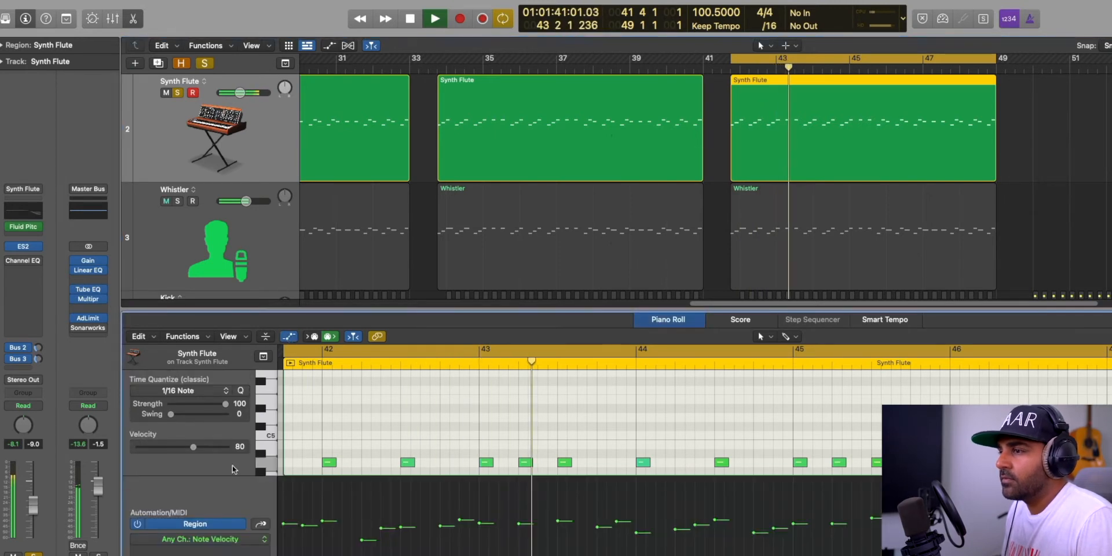
pyautogui.click(197, 538)
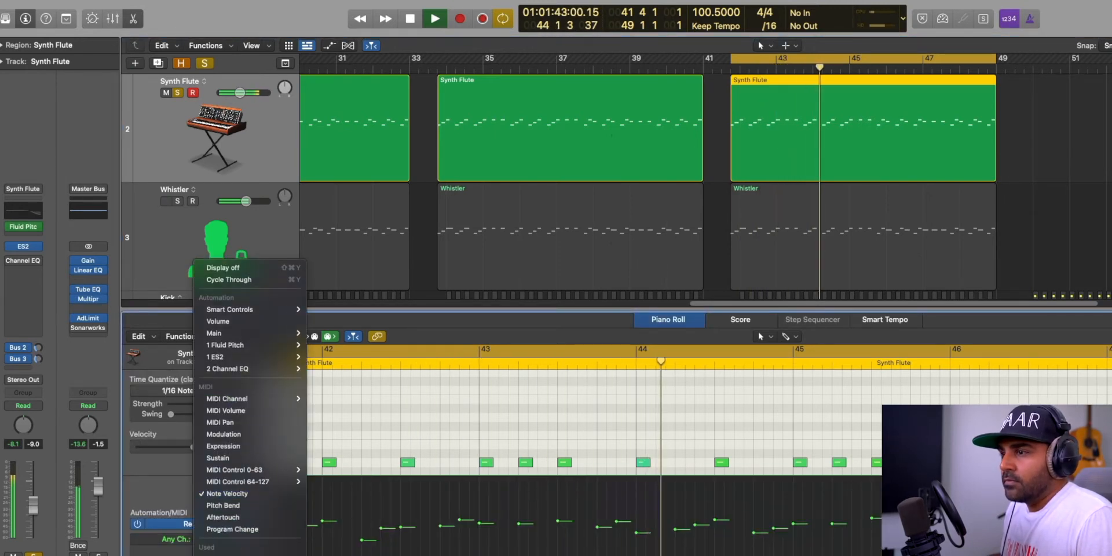
pyautogui.click(224, 512)
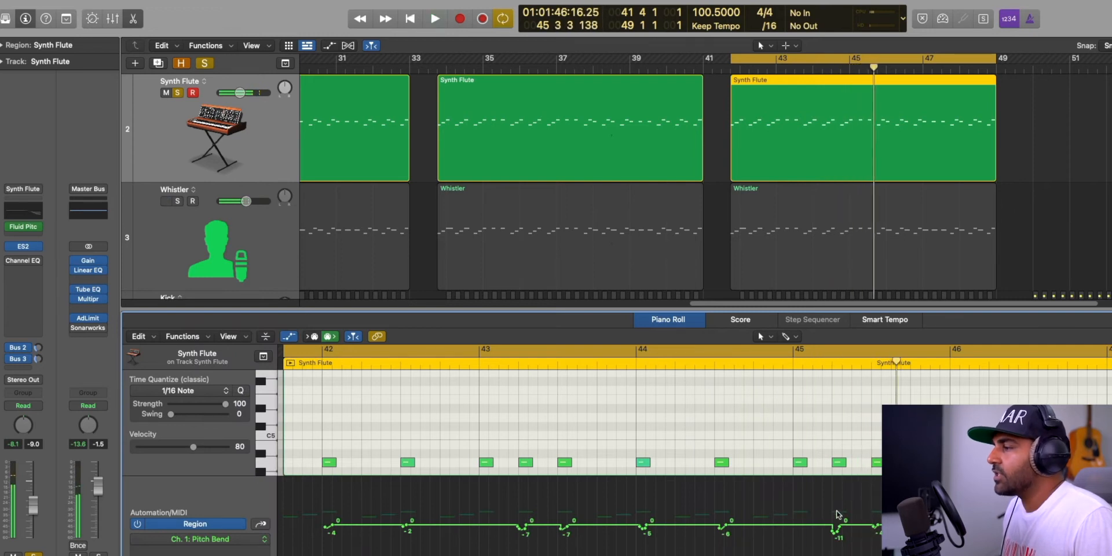
# - Solo the Whistler track instead of the Synth Flute and play it within the cycle range
pyautogui.click(177, 201)
pyautogui.click(178, 93)
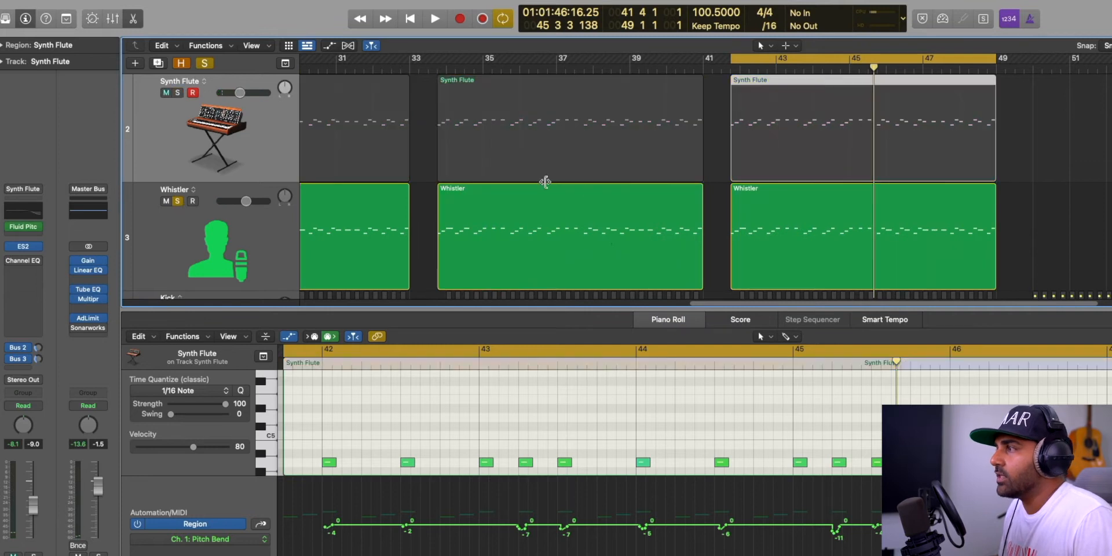
pyautogui.press('space')
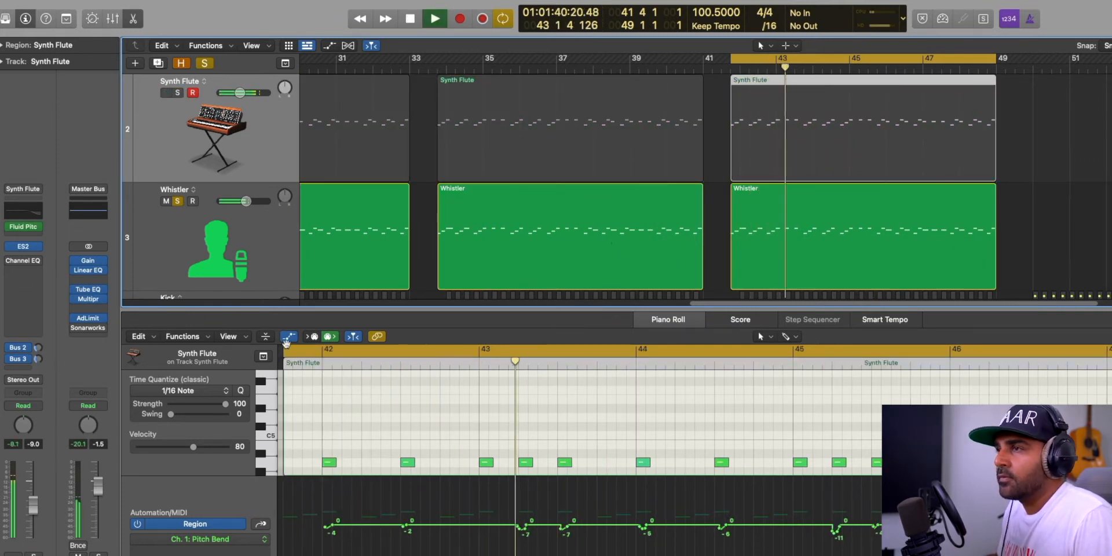
pyautogui.press('space')
# - Close the Piano Roll, then solo the Whistler and Synth Flute tracks and play them together
pyautogui.click(177, 201)
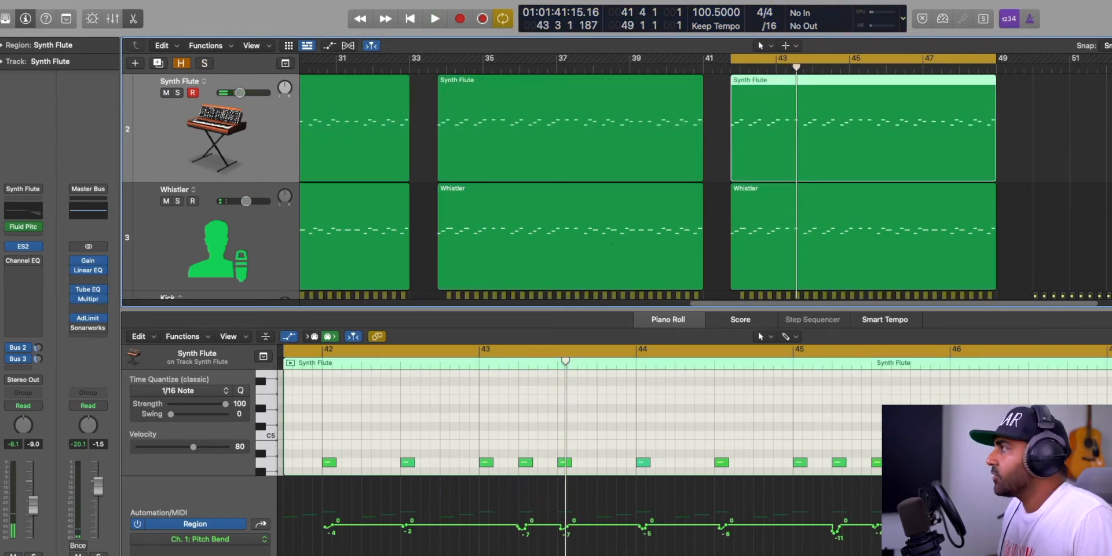
pyautogui.press('e')
pyautogui.click(178, 201)
pyautogui.click(177, 92)
pyautogui.press('space')
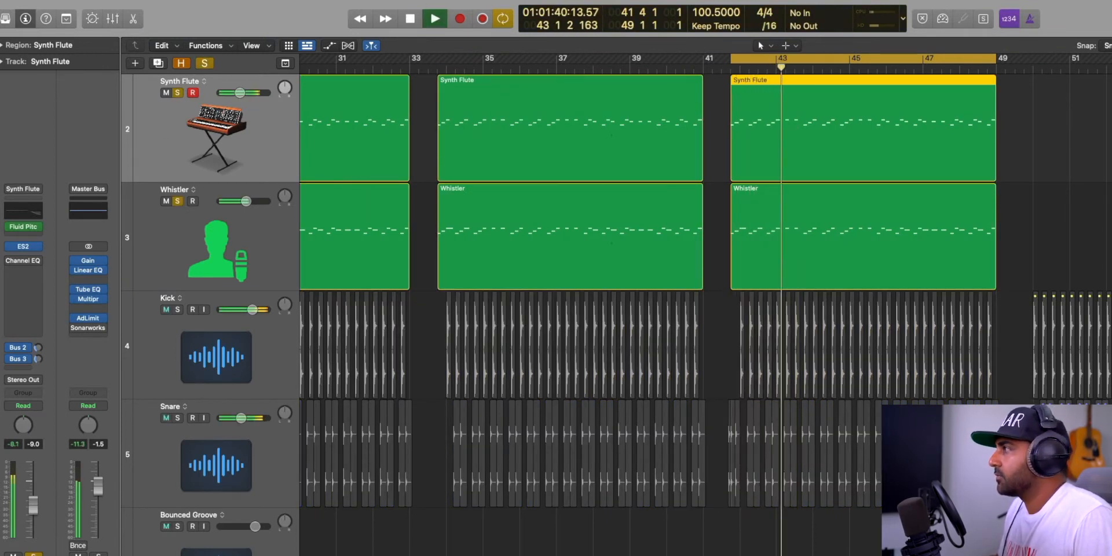
pyautogui.hotkey('alt', 'shift', 'd')
pyautogui.press('space')
pyautogui.press('space')
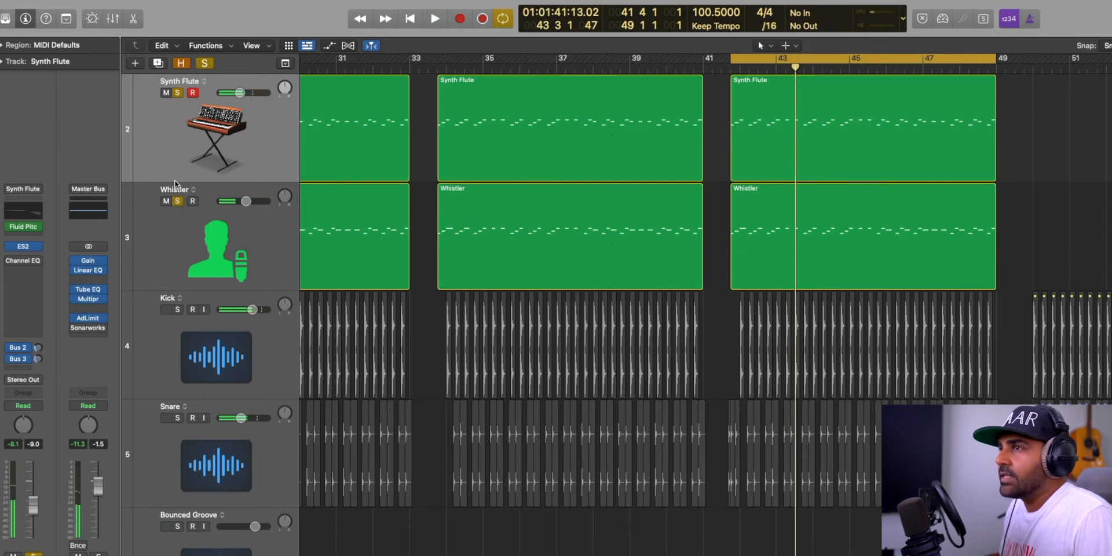
# - Remove the solo from the Whistler and Synth Flute tracks and solo the Kick track
pyautogui.click(177, 201)
pyautogui.click(177, 93)
pyautogui.click(191, 348)
pyautogui.press('s')
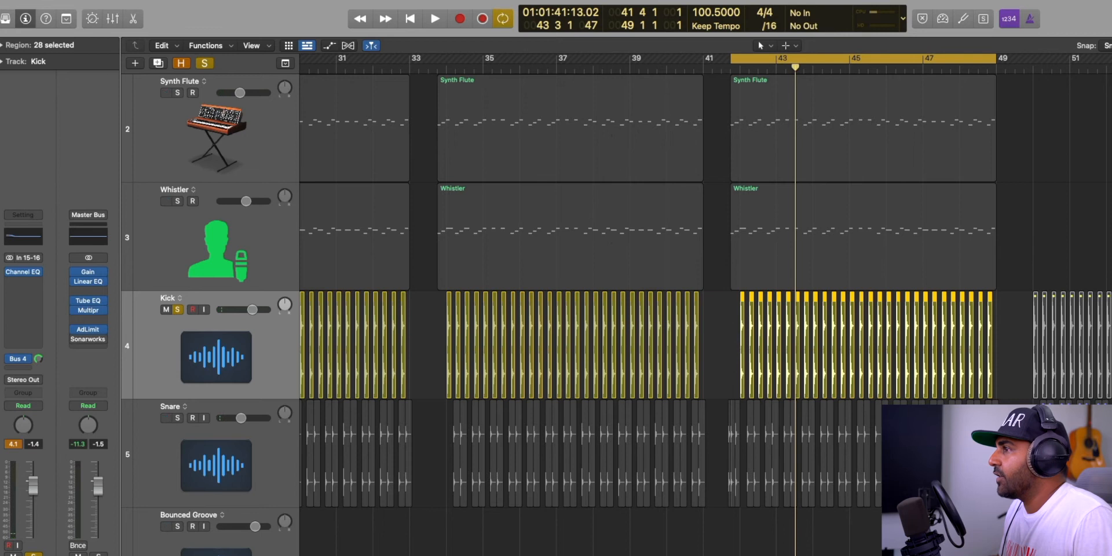
# - Set the cycle range from bar 42 to bar 44 and play the soloed kick
pyautogui.press('super+Right')
pyautogui.press('super+Right')
pyautogui.press('super+Right')
pyautogui.moveTo(744, 57); pyautogui.dragTo(897, 58)
pyautogui.press('space')
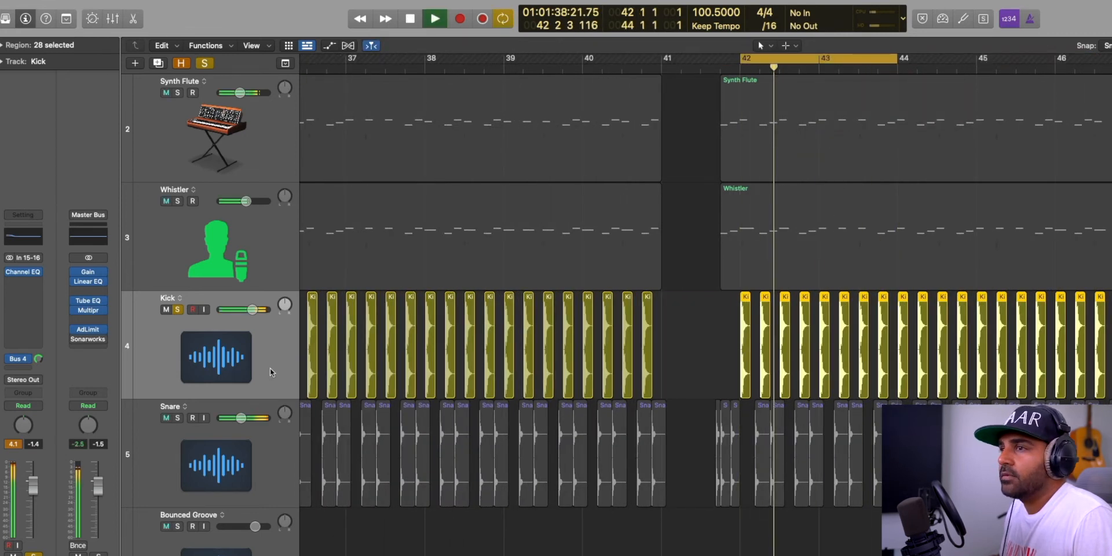
pyautogui.press('space')
# - Open the Kick track's Channel EQ and compare the kick with the EQ bypassed and enabled during playback
pyautogui.click(212, 358)
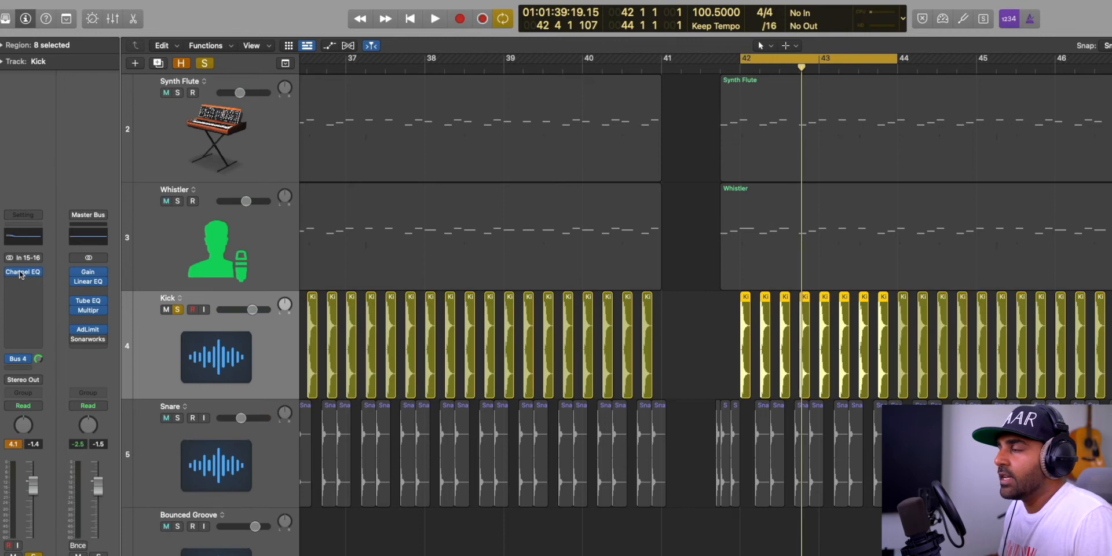
pyautogui.click(20, 272)
pyautogui.moveTo(638, 154); pyautogui.dragTo(672, 123)
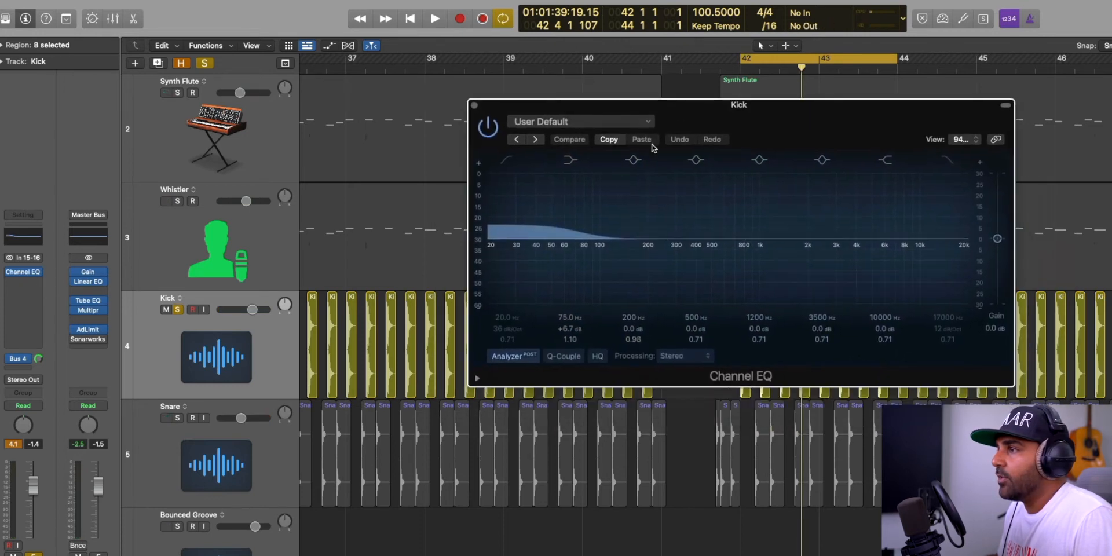
pyautogui.press('space')
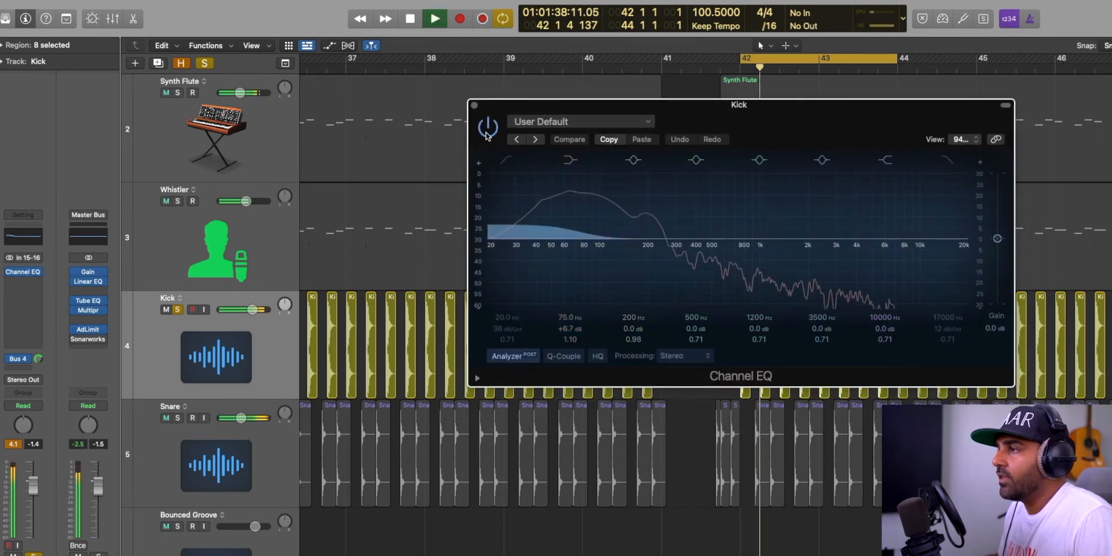
pyautogui.click(488, 129)
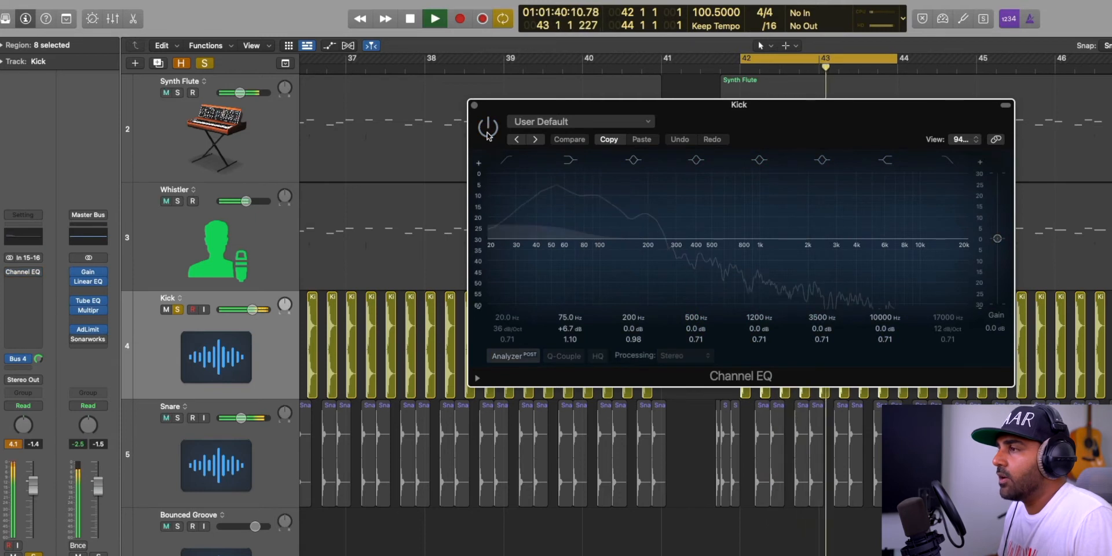
pyautogui.press('space')
pyautogui.click(488, 129)
pyautogui.press('space')
pyautogui.press('space')
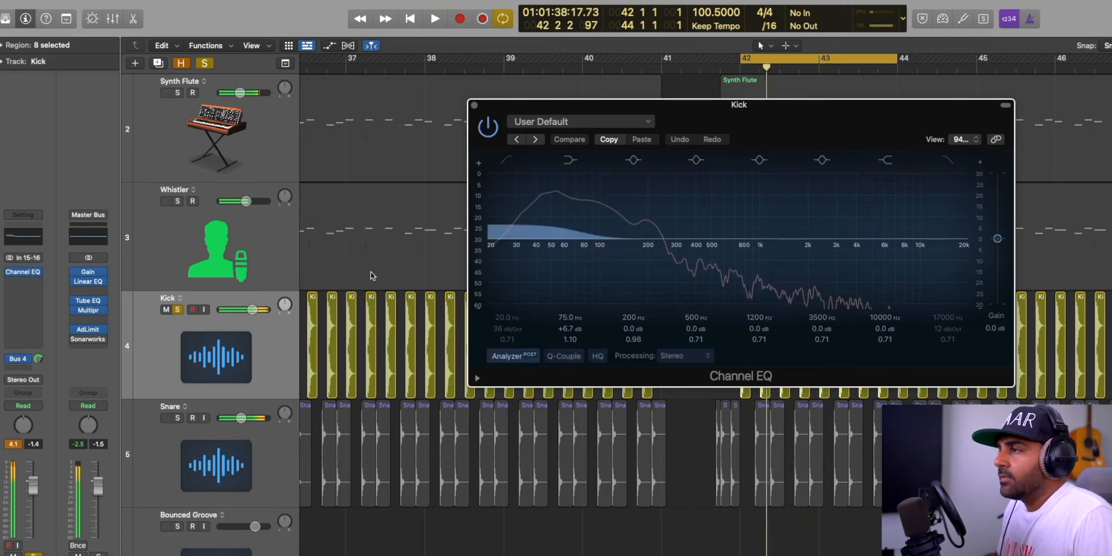
# - Solo the Snare track instead of the Kick and play it, closing the Kick's Channel EQ window
pyautogui.click(179, 419)
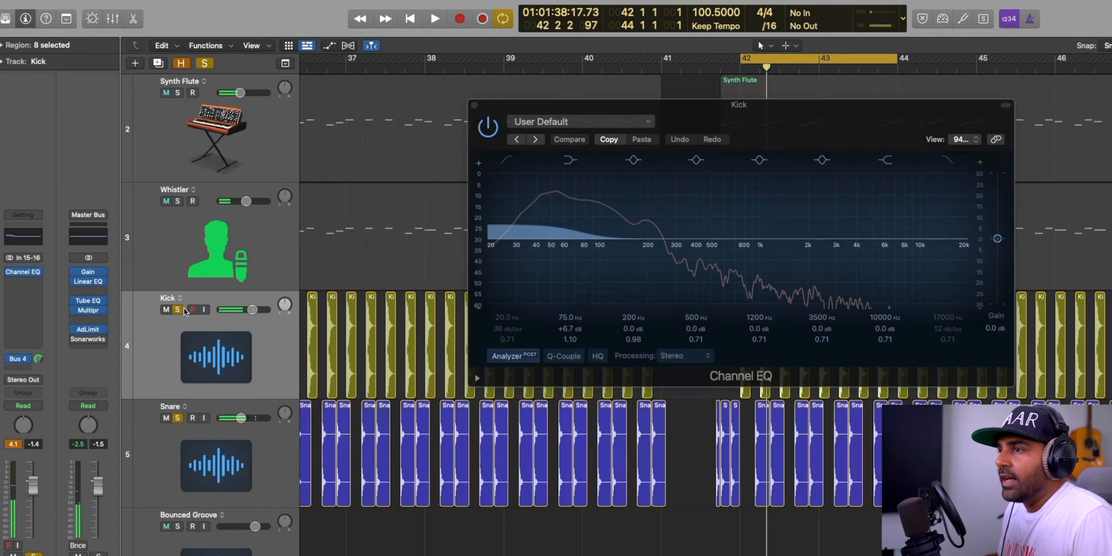
pyautogui.click(177, 310)
pyautogui.click(210, 431)
pyautogui.scroll(-1, 632, 387)
pyautogui.moveTo(748, 129); pyautogui.dragTo(497, 112)
pyautogui.press('space')
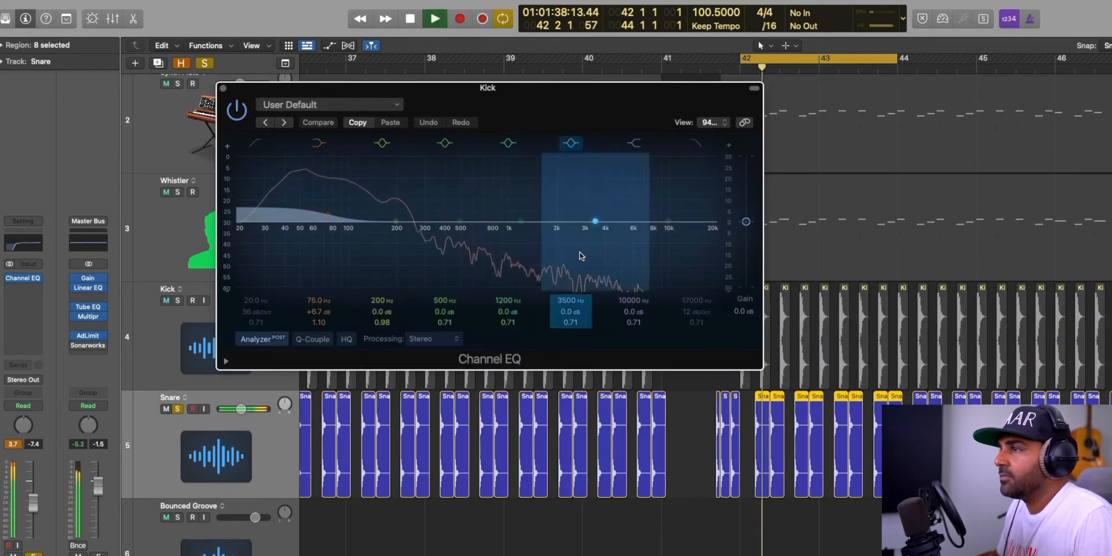
pyautogui.click(221, 437)
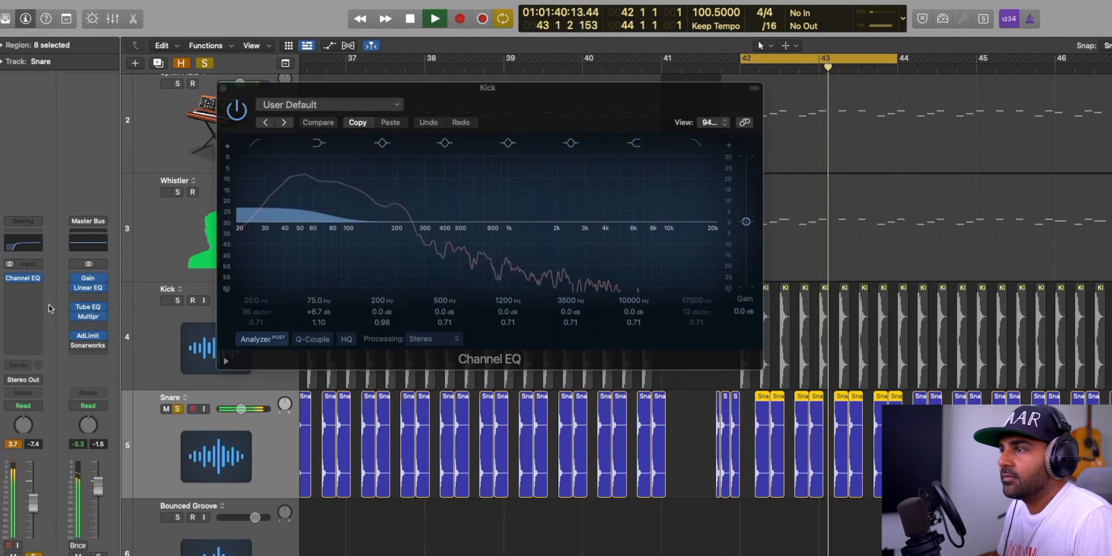
pyautogui.click(221, 90)
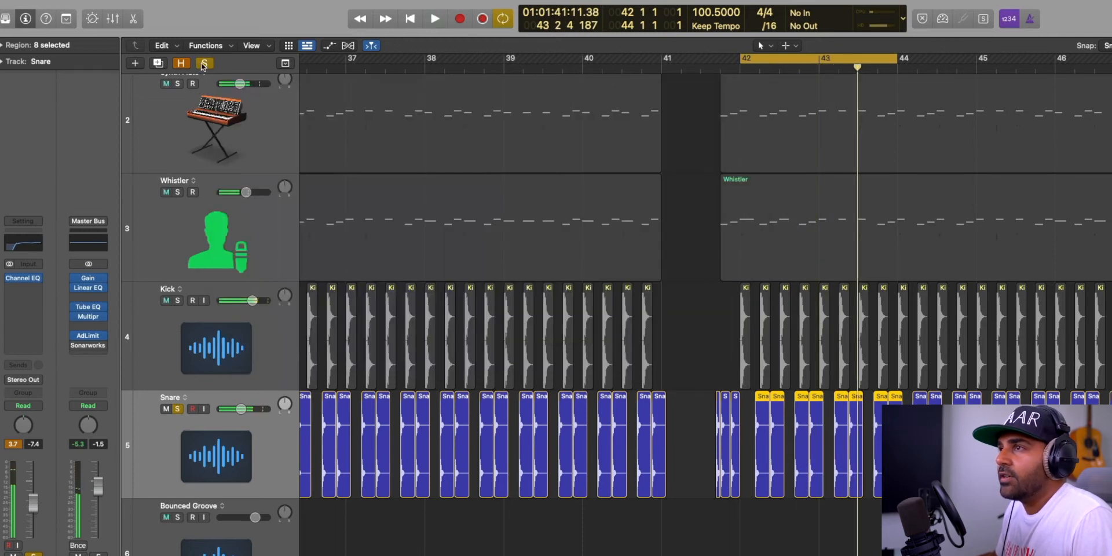
# - Add the Kick track to the soloed Snare and play both together
pyautogui.click(205, 63)
pyautogui.click(178, 302)
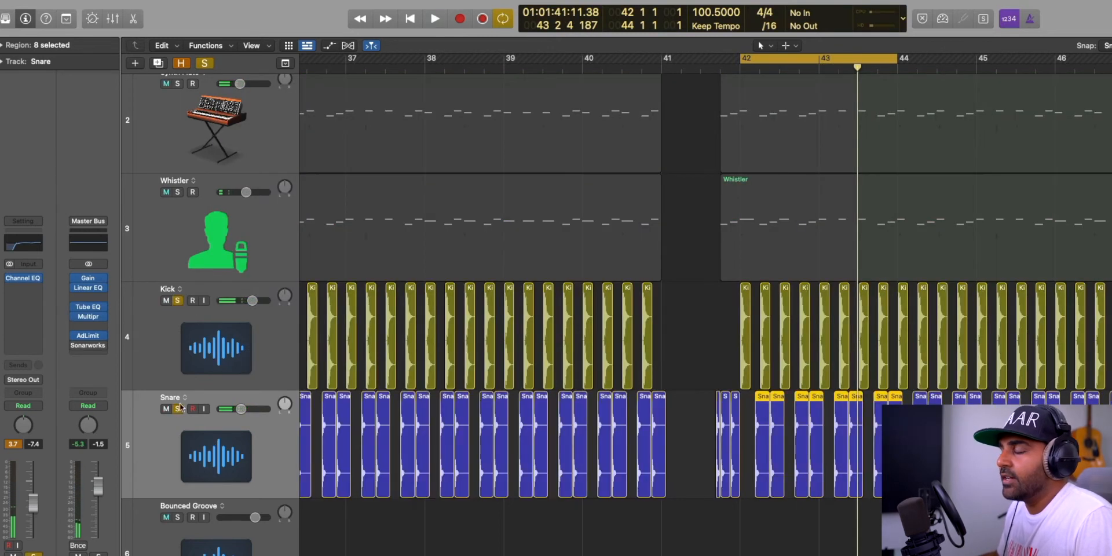
pyautogui.press('space')
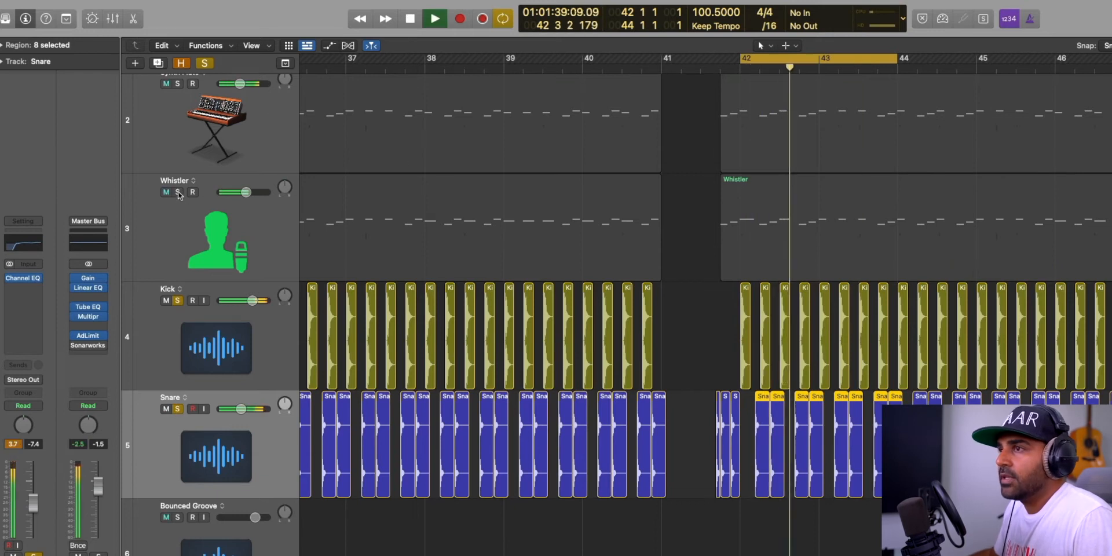
pyautogui.press('space')
# - Solo the Whistler and Synth Flute tracks along with the Kick and Snare and play all four
pyautogui.moveTo(178, 192); pyautogui.dragTo(178, 84)
pyautogui.scroll(-5, 865, 264)
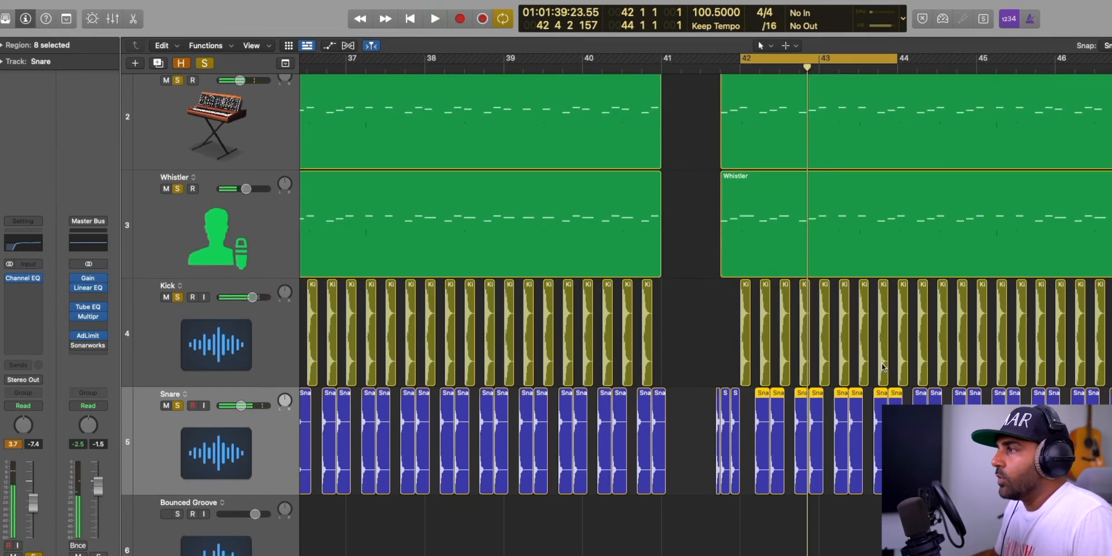
pyautogui.press('space')
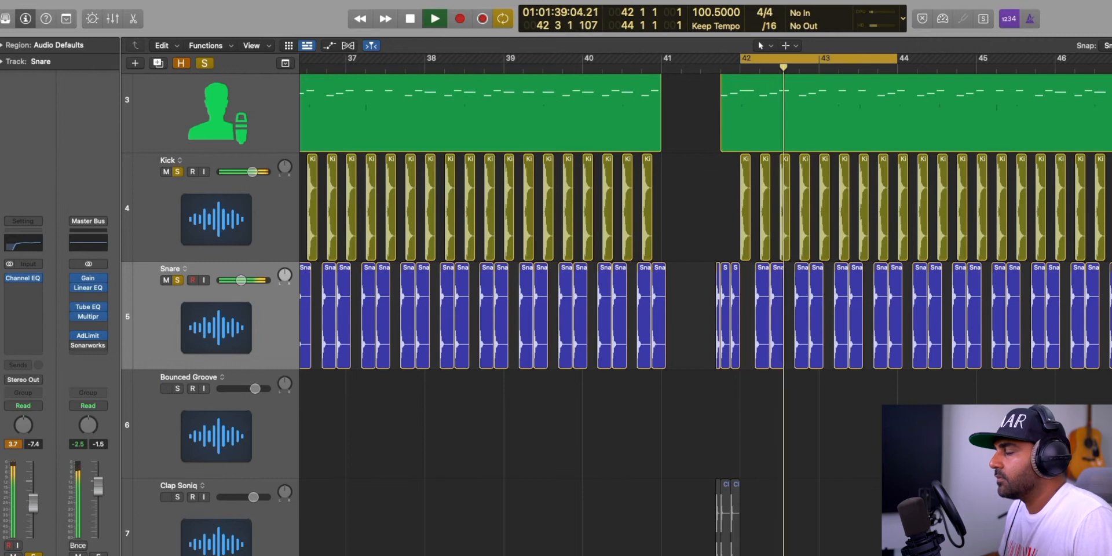
pyautogui.scroll(-1, 705, 310)
pyautogui.scroll(-2, 770, 447)
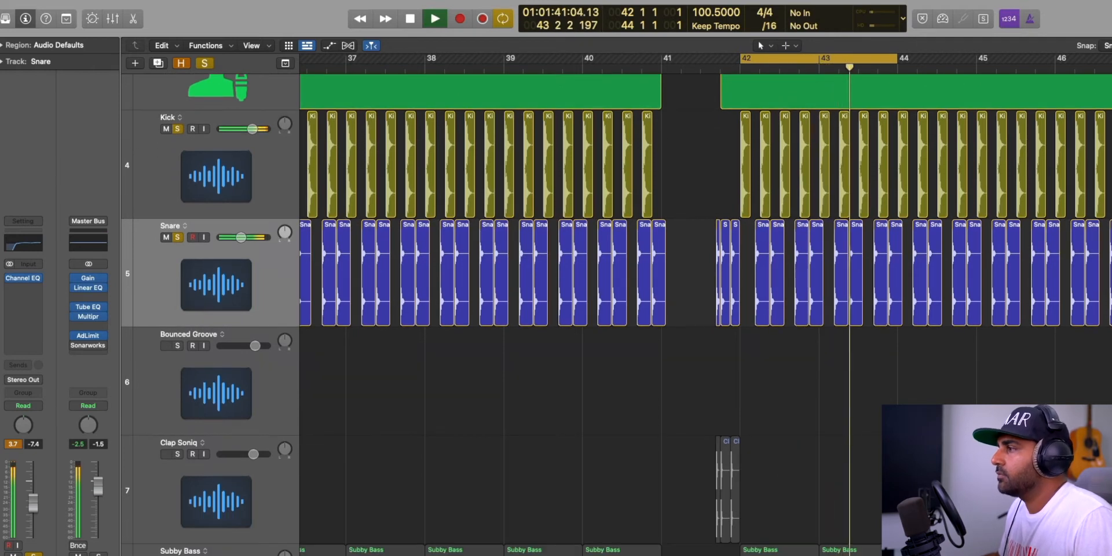
pyautogui.scroll(5, 771, 447)
pyautogui.press('space')
# - Reduce the track heights, then solo only the Subby Bass track and play it within the cycle range
pyautogui.press('super+Up')
pyautogui.press('super+Up')
pyautogui.press('super+Up')
pyautogui.press('super+Up')
pyautogui.press('super+Up')
pyautogui.press('super+Up')
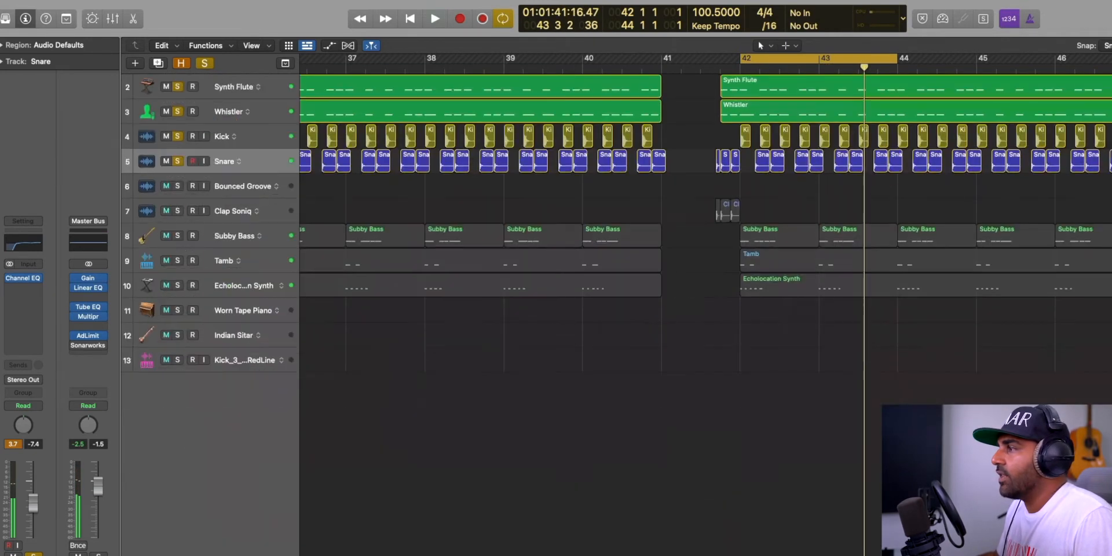
pyautogui.press('super+Down')
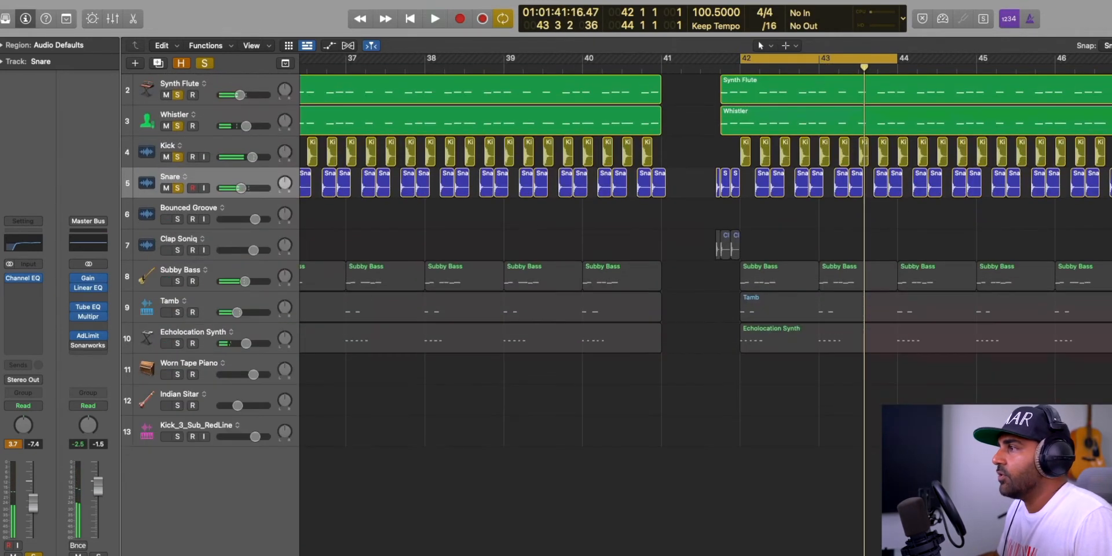
pyautogui.click(177, 282)
pyautogui.moveTo(176, 194); pyautogui.dragTo(205, 245)
pyautogui.moveTo(205, 245); pyautogui.dragTo(206, 246)
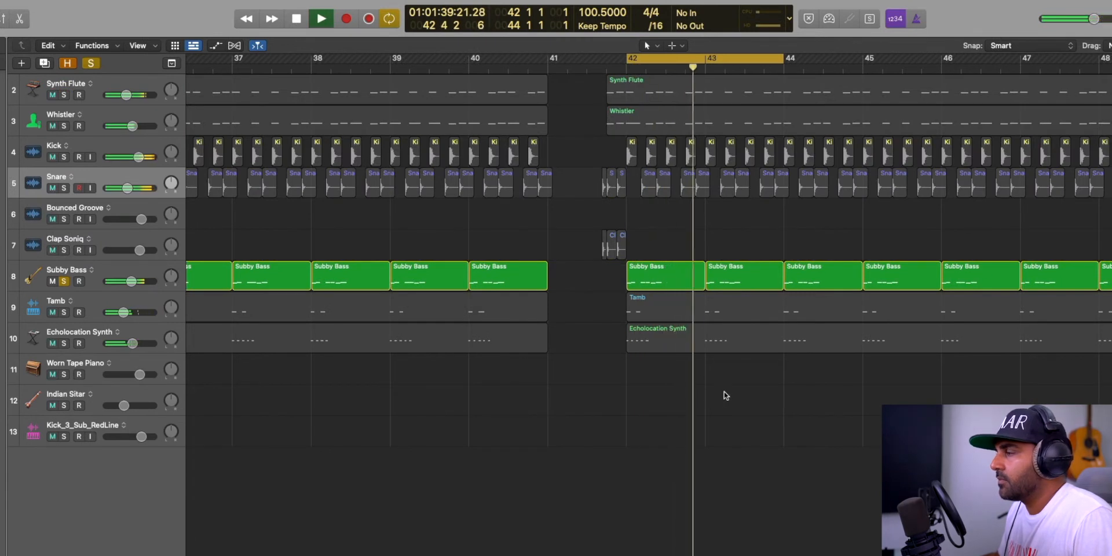
pyautogui.press('space')
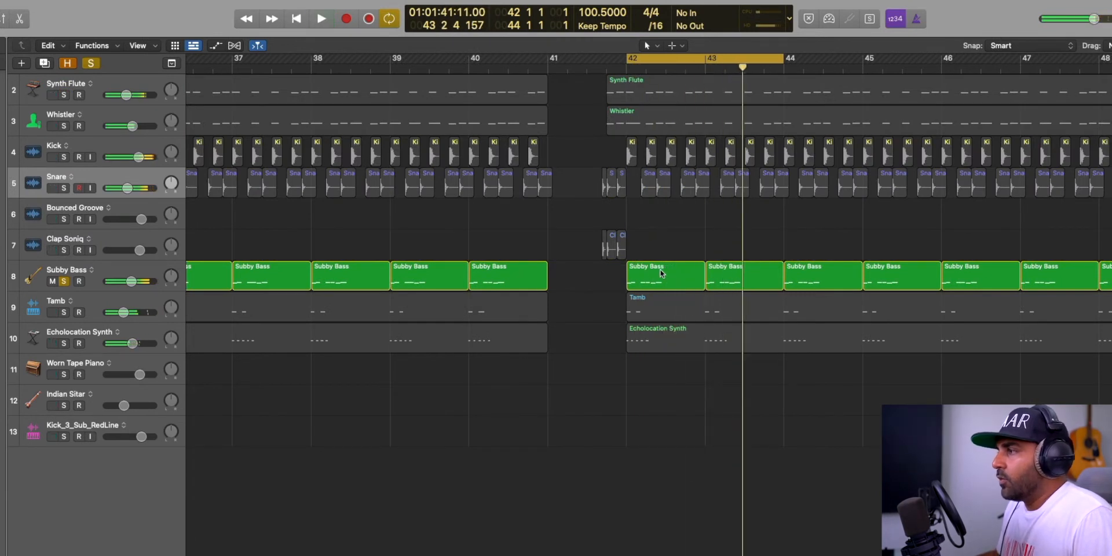
# - Open the Subby Bass region at bar 42 in the Piano Roll without the automation area and play its notes zoomed in
pyautogui.doubleClick(662, 272)
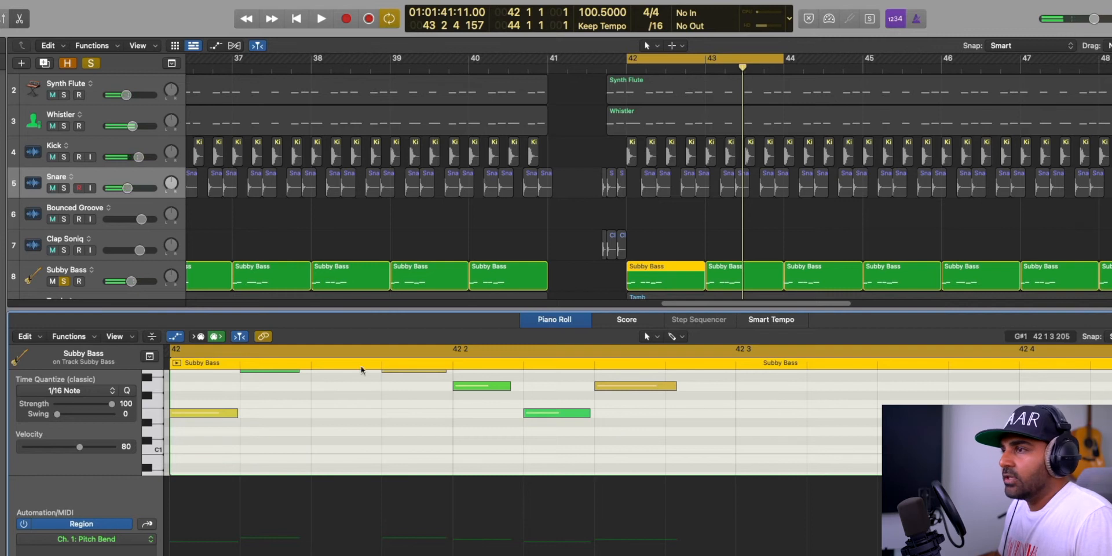
pyautogui.click(176, 338)
pyautogui.press('super+a')
pyautogui.press('z')
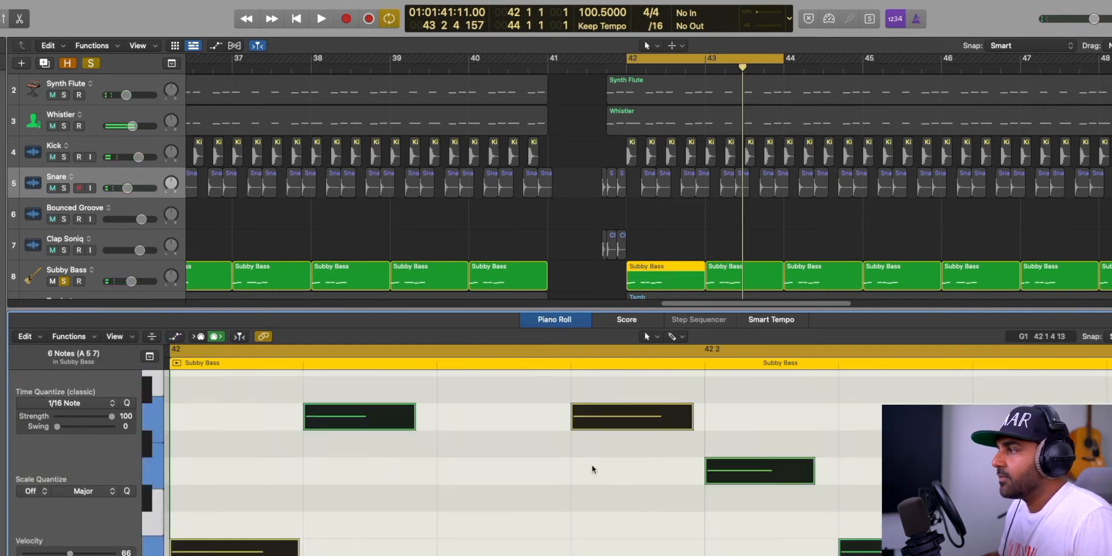
pyautogui.press('space')
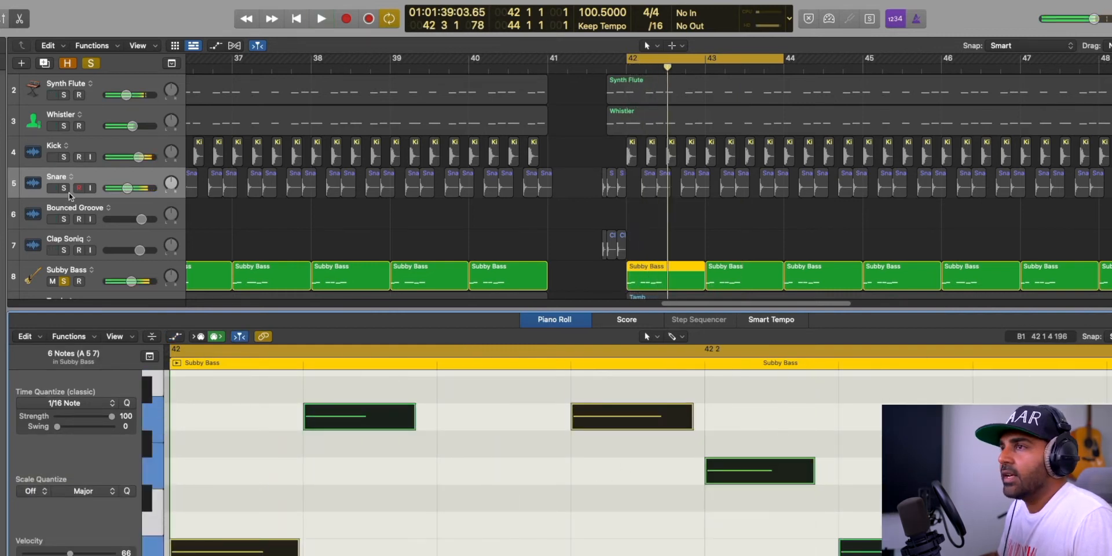
# - Solo the Snare, Kick, Whistler and Synth Flute tracks along with the Subby Bass and play all five together
pyautogui.moveTo(66, 189); pyautogui.dragTo(65, 93)
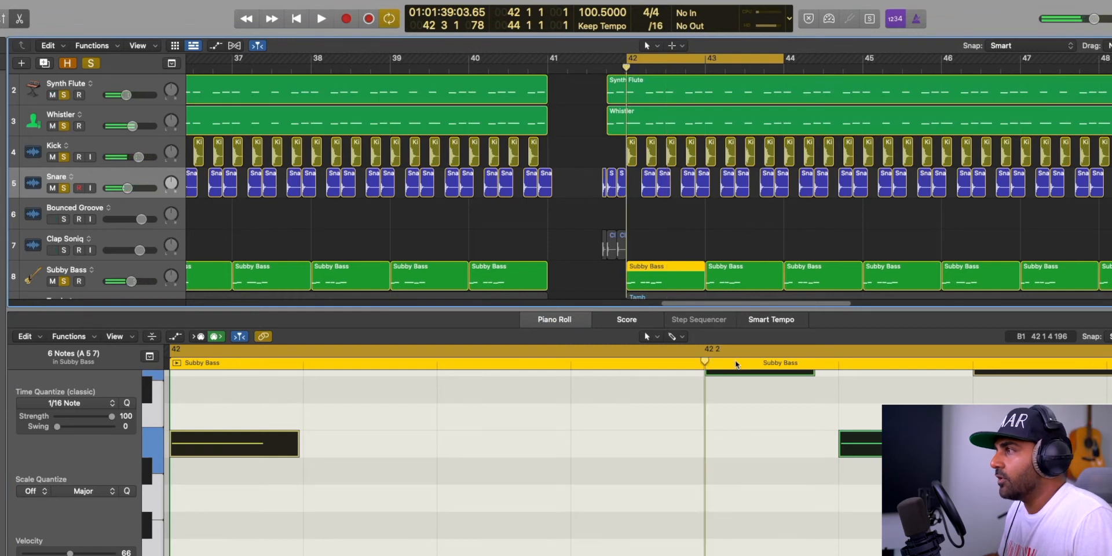
pyautogui.press('space')
pyautogui.click(872, 454)
pyautogui.press('super+a')
pyautogui.press('z')
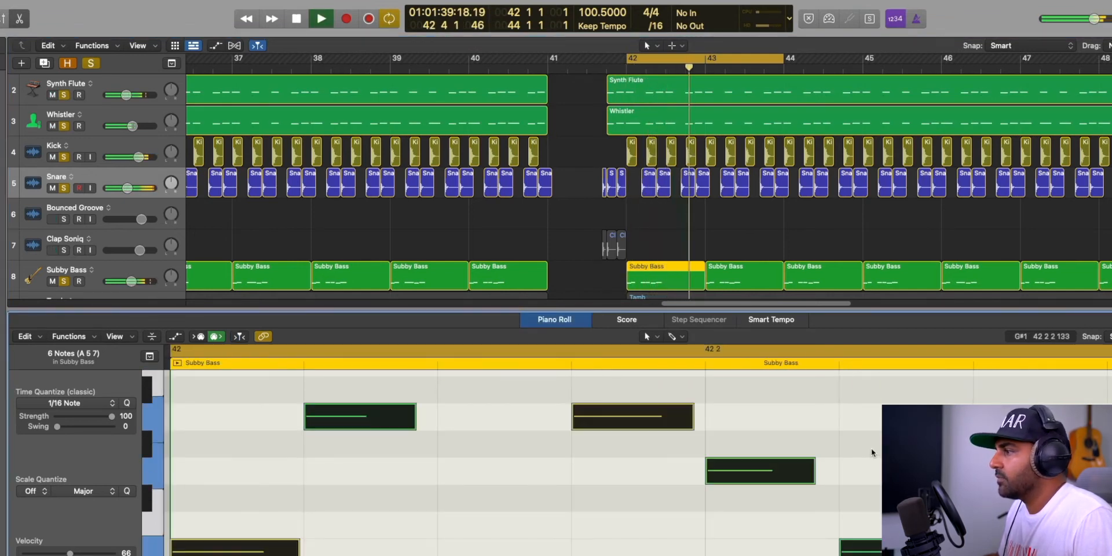
pyautogui.press('space')
pyautogui.press('space')
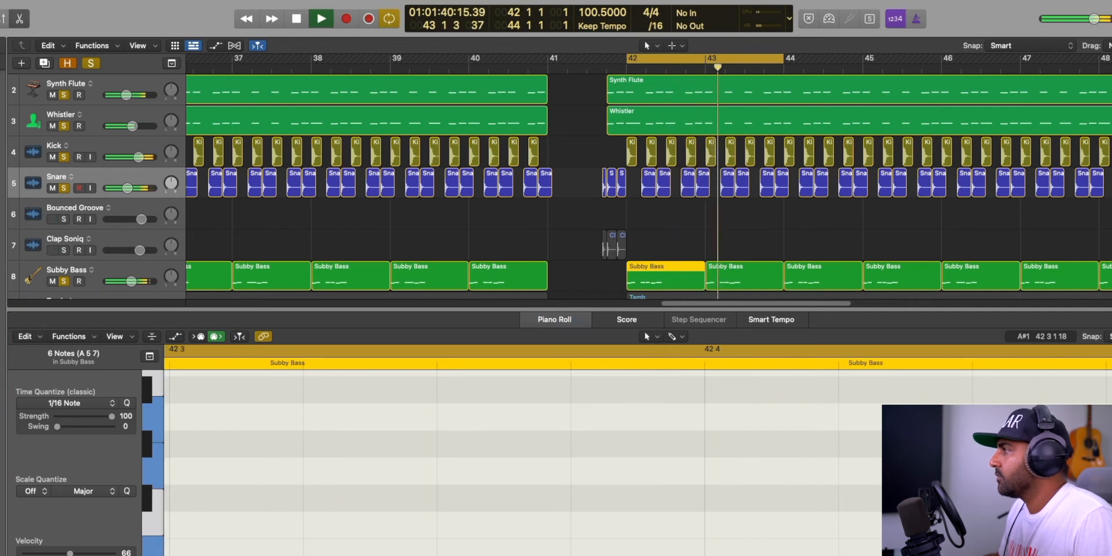
# - Close the Piano Roll and turn off the solo on all tracks
pyautogui.press('x')
pyautogui.press('x')
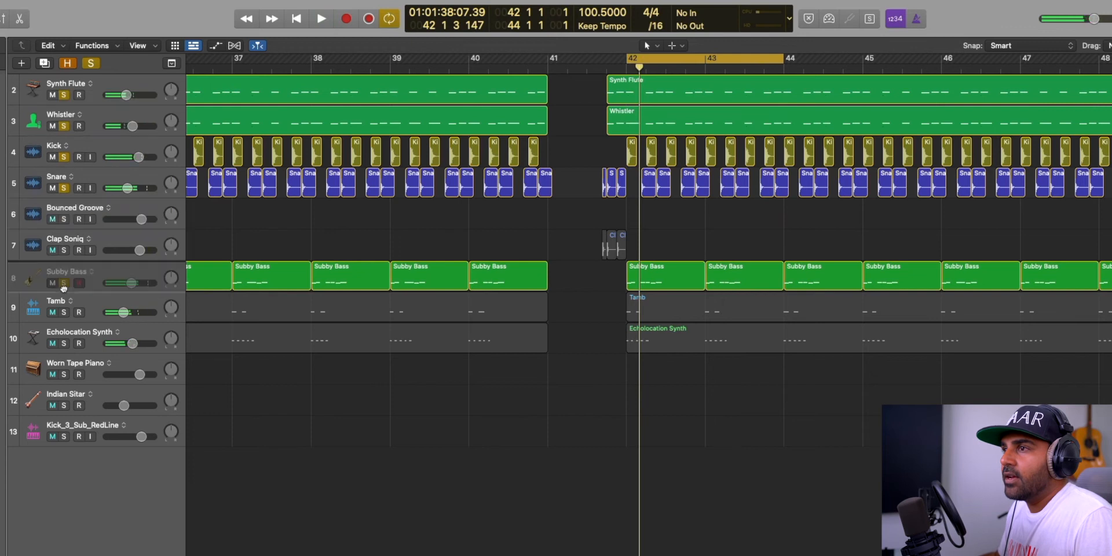
pyautogui.click(73, 290)
pyautogui.click(65, 281)
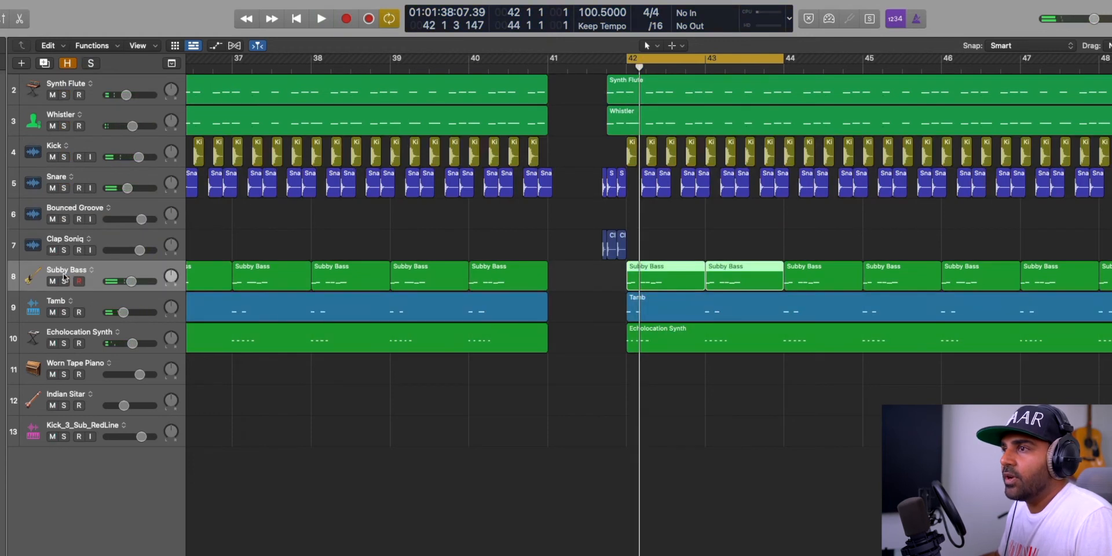
# - Show the inspector, play the Tamb track soloed within the cycle range, and turn its solo off
pyautogui.click(63, 312)
pyautogui.click(114, 303)
pyautogui.press('i')
pyautogui.press('space')
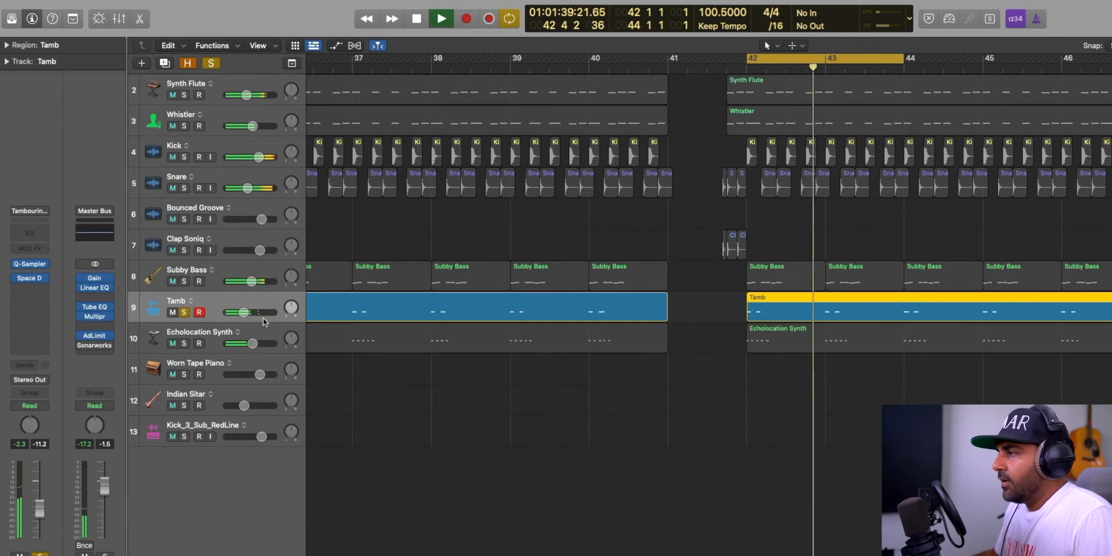
pyautogui.press('space')
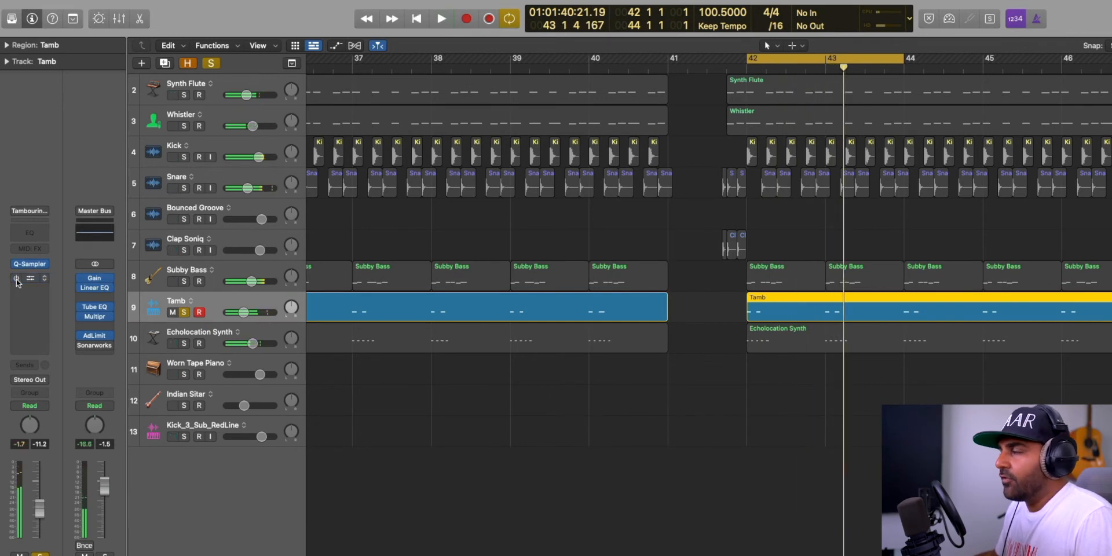
pyautogui.press('space')
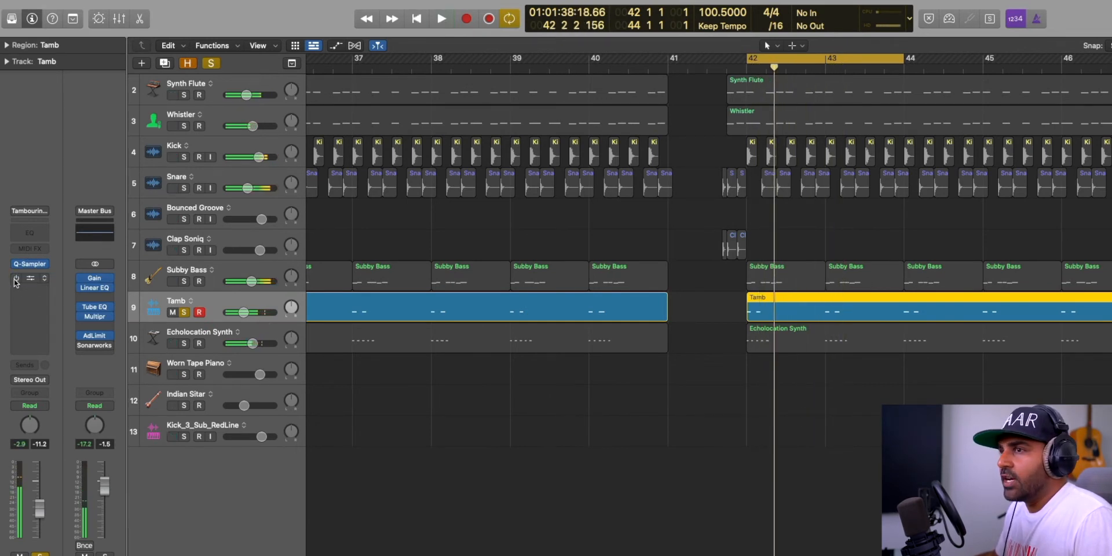
pyautogui.click(185, 312)
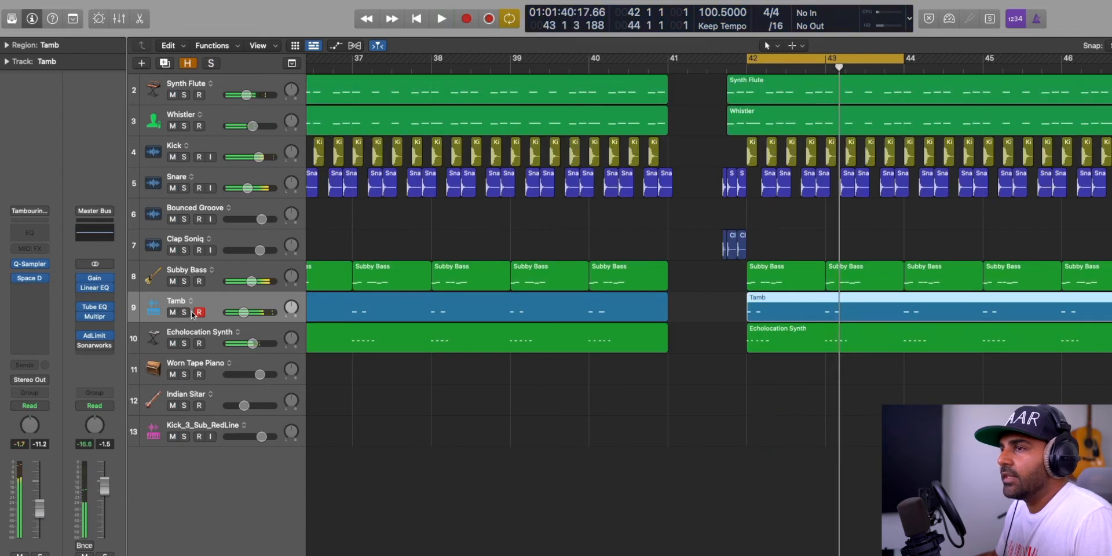
# - Solo the Echolocation Synth track and open its region at bar 42 in the Piano Roll, zoomed to all its notes
pyautogui.click(186, 344)
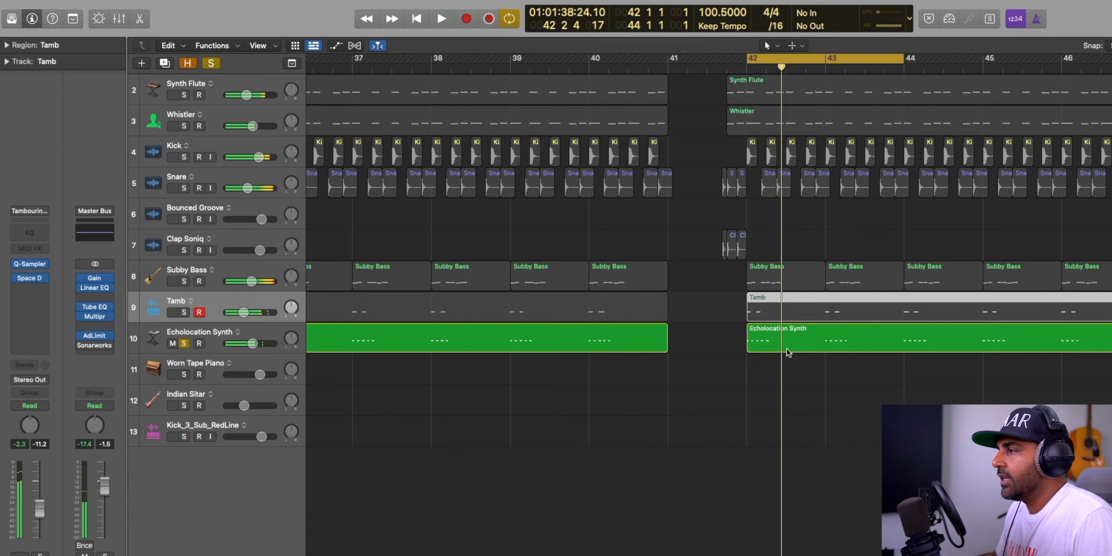
pyautogui.click(787, 353)
pyautogui.doubleClick(787, 346)
pyautogui.click(554, 459)
pyautogui.press('super+a')
pyautogui.press('z')
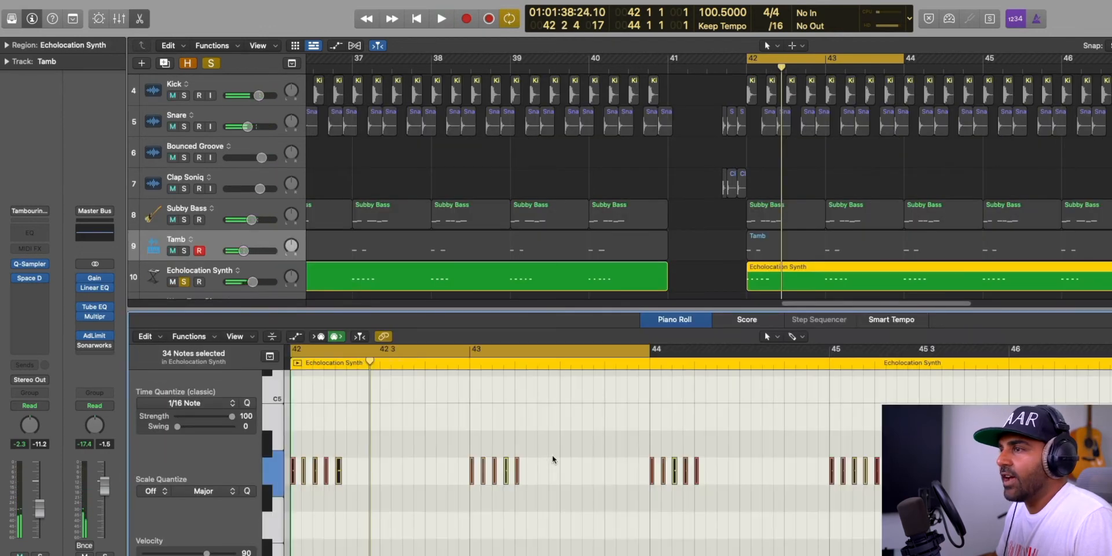
# - Select the Echolocation Synth track, play it soloed, and clear the solo
pyautogui.click(539, 283)
pyautogui.click(275, 272)
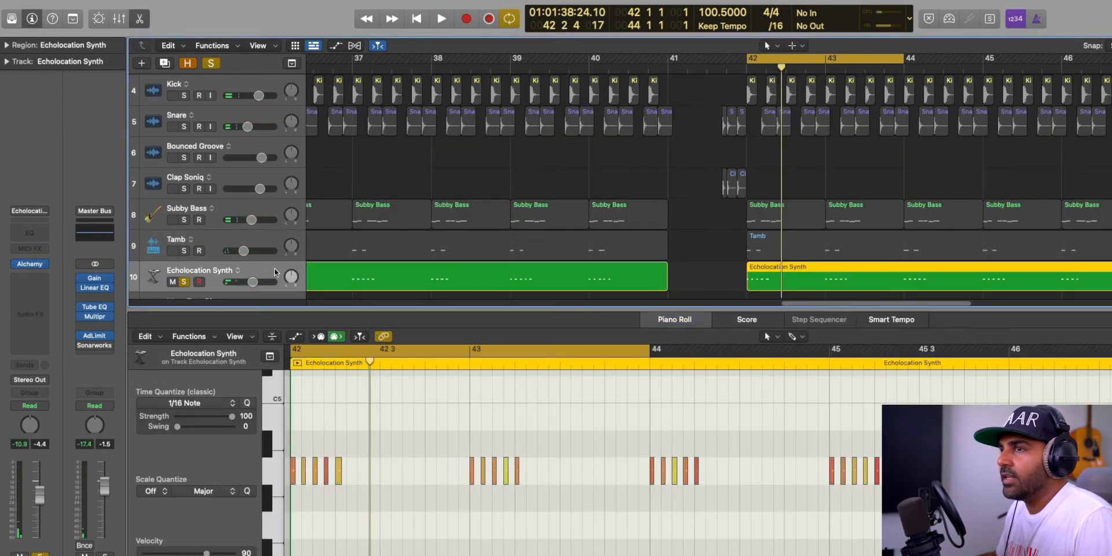
pyautogui.press('space')
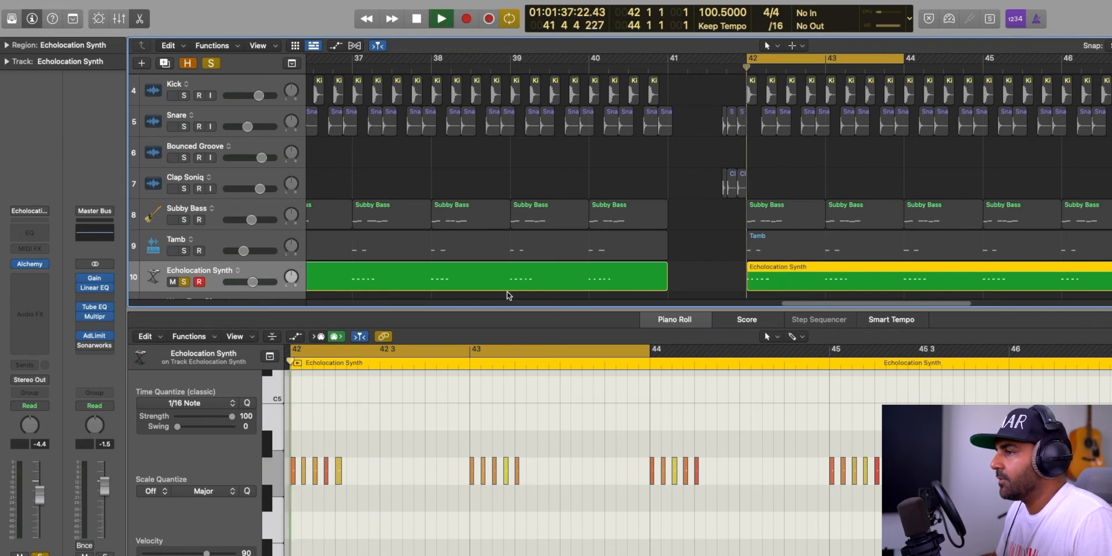
pyautogui.click(212, 64)
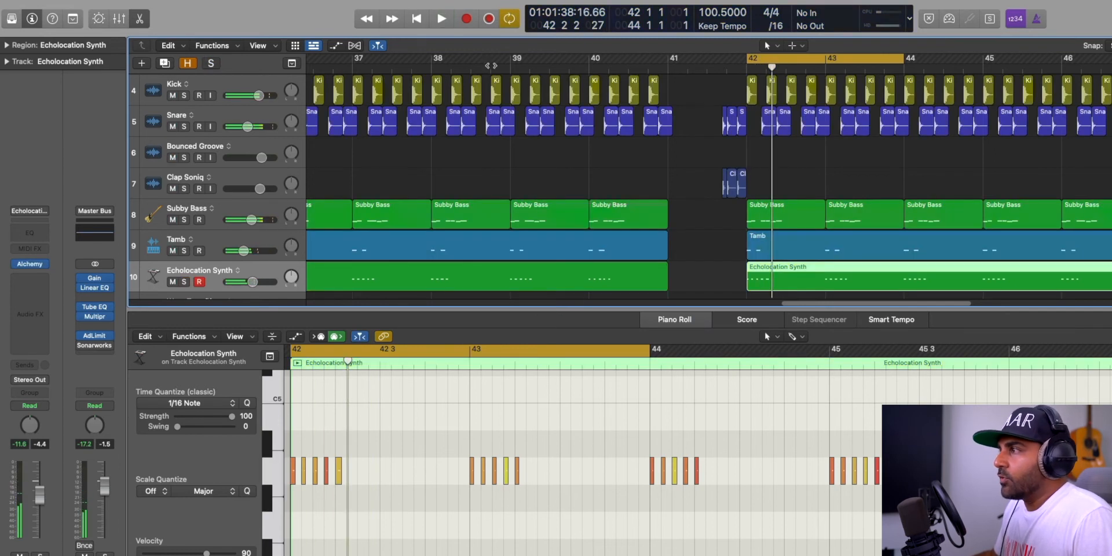
# - Close the Piano Roll, play the full arrangement without solos from bar 42, and deselect the regions
pyautogui.press('x')
pyautogui.press('x')
pyautogui.press('space')
pyautogui.press('super+Left')
pyautogui.press('super+Left')
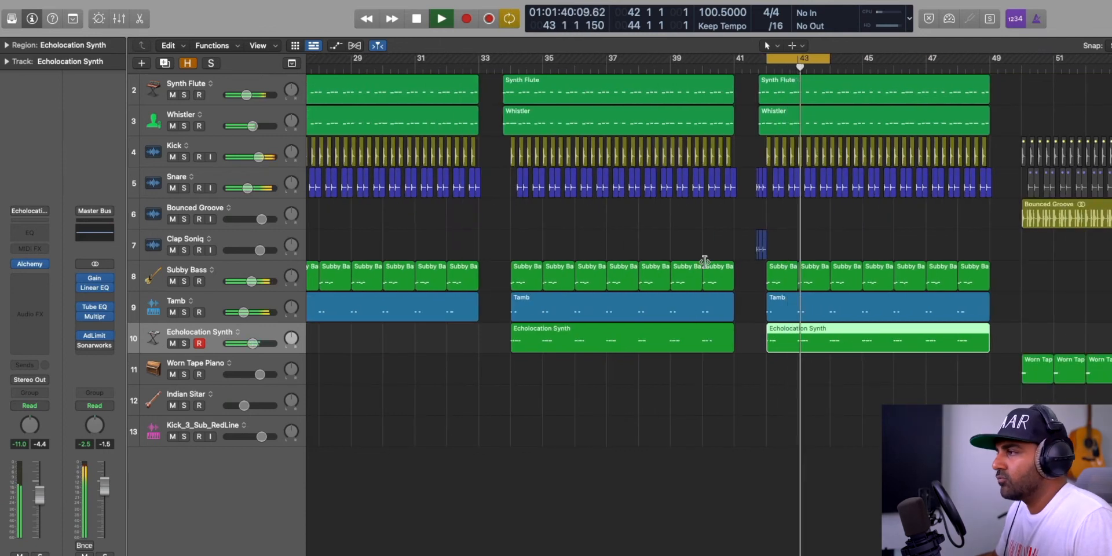
pyautogui.press('space')
pyautogui.click(1000, 390)
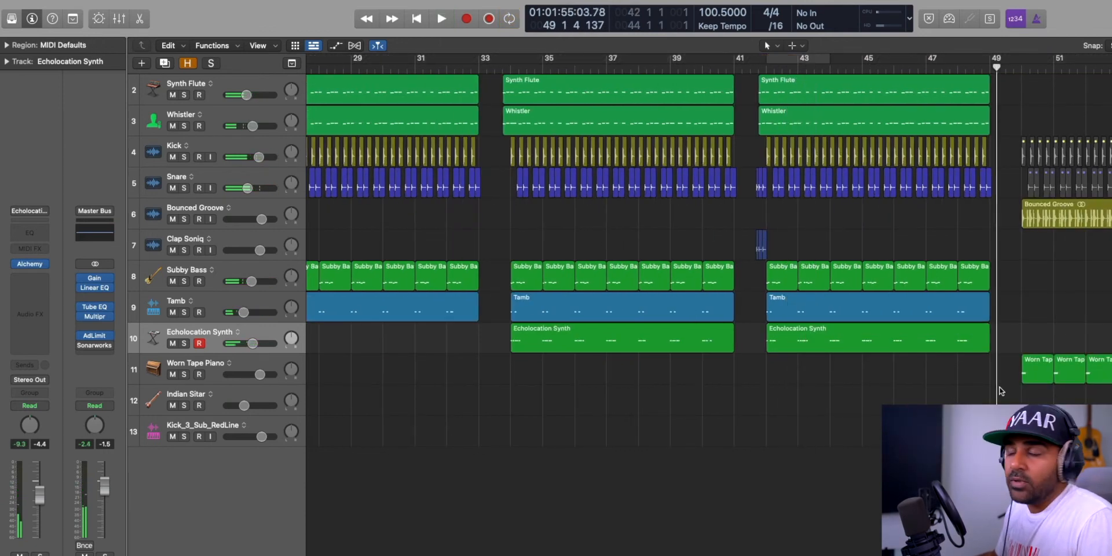
# - Set the cycle range from bar 50 to bar 57 and select the Bounced Groove track with its region
pyautogui.hscroll(5, 1088, 404)
pyautogui.moveTo(764, 60); pyautogui.dragTo(989, 60)
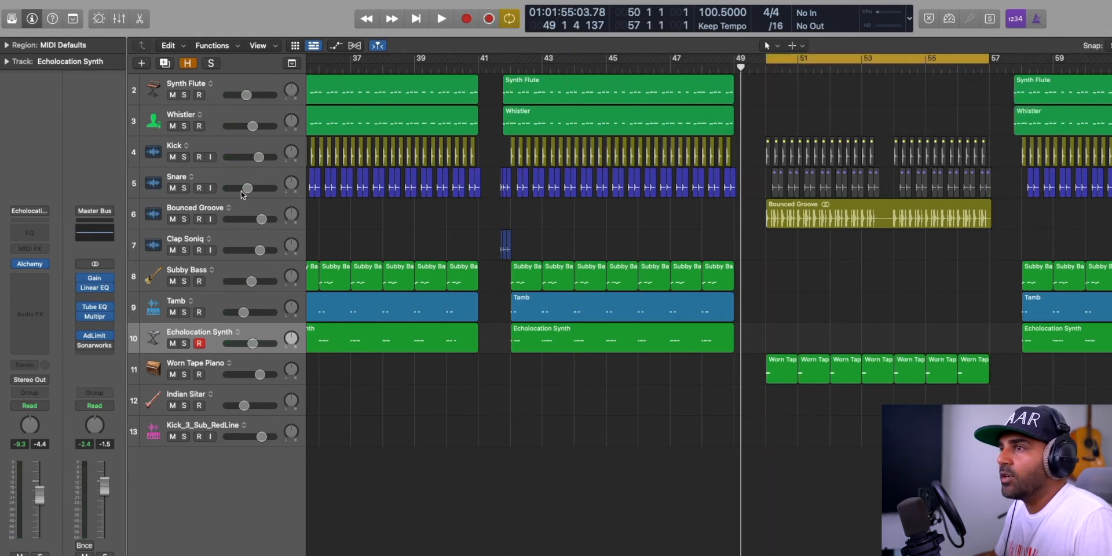
pyautogui.click(218, 209)
pyautogui.moveTo(715, 220); pyautogui.dragTo(497, 145)
pyautogui.click(172, 214)
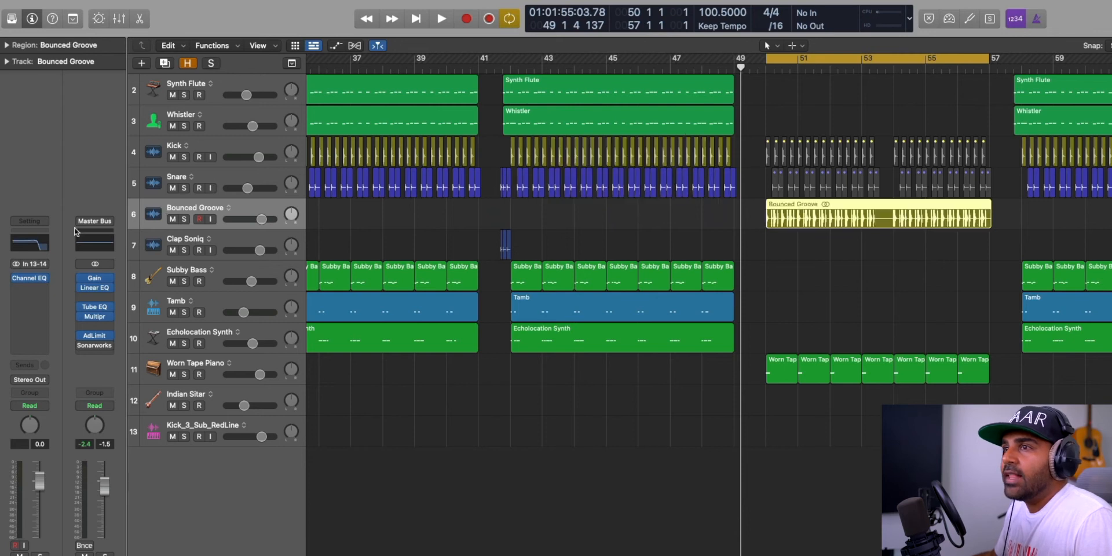
# - Examine the Bounced Groove's Channel EQ curve, close it, and play the section from bar 50
pyautogui.click(33, 278)
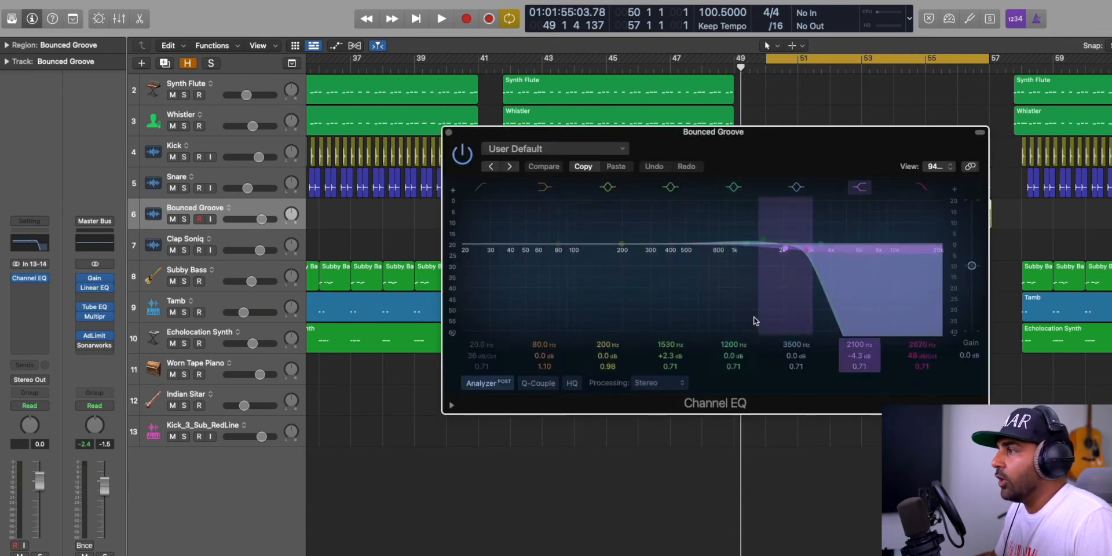
pyautogui.click(449, 134)
pyautogui.press('space')
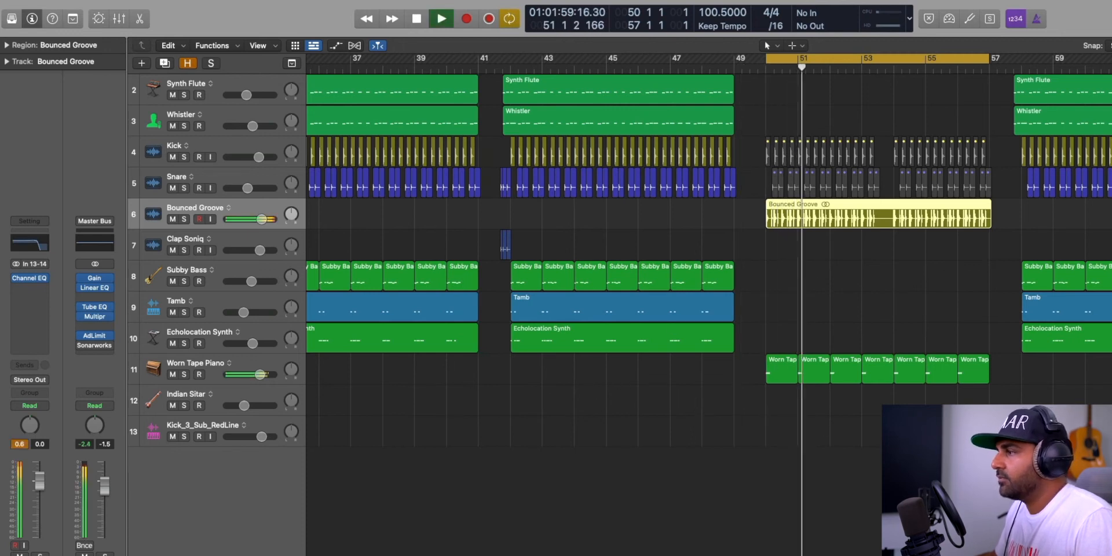
pyautogui.click(780, 396)
pyautogui.press('space')
# - Open the first Worn Tape Piano region at bar 50 in the Piano Roll and play its notes zoomed in
pyautogui.doubleClick(785, 371)
pyautogui.press('super+a')
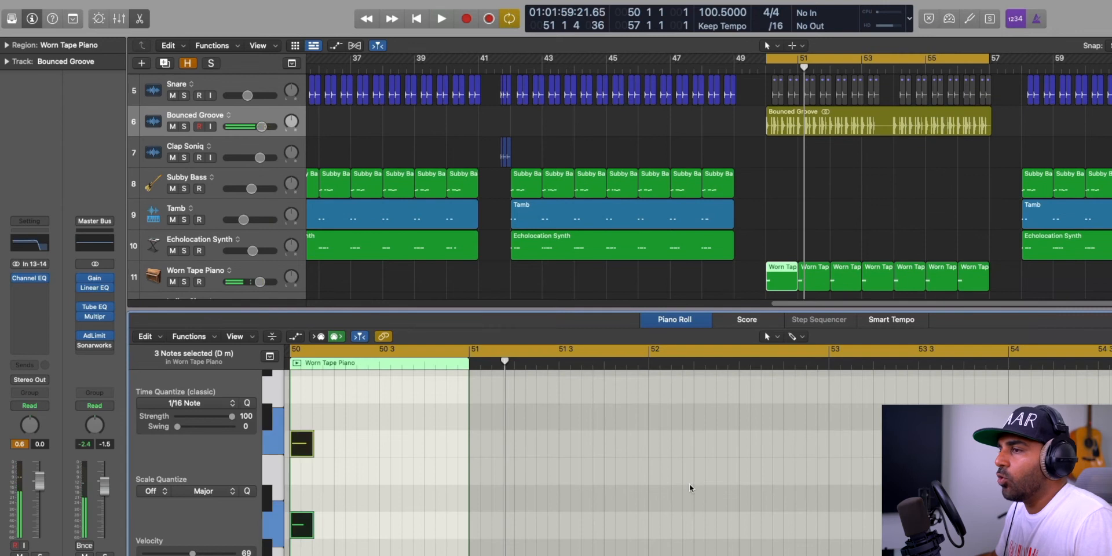
pyautogui.press('z')
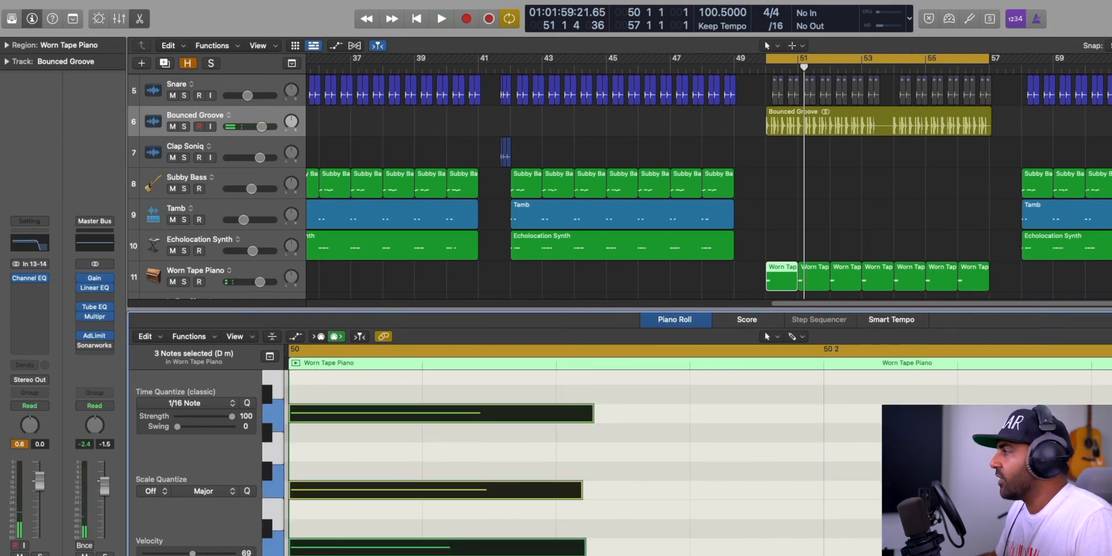
pyautogui.press('space')
pyautogui.press('space')
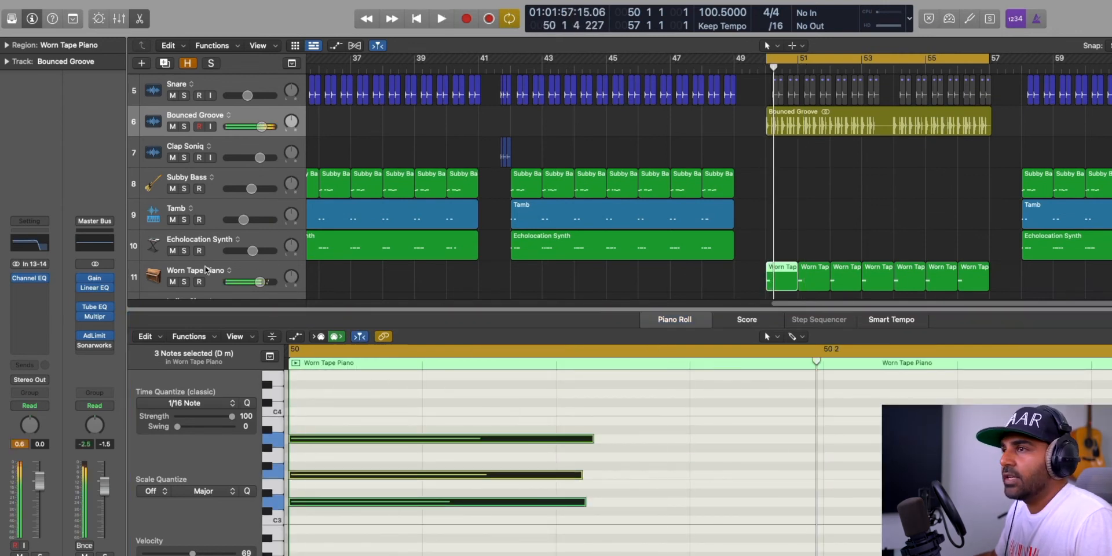
# - Select the Worn Tape Piano track, close the Piano Roll, and play the section with the Bounced Groove
pyautogui.click(210, 273)
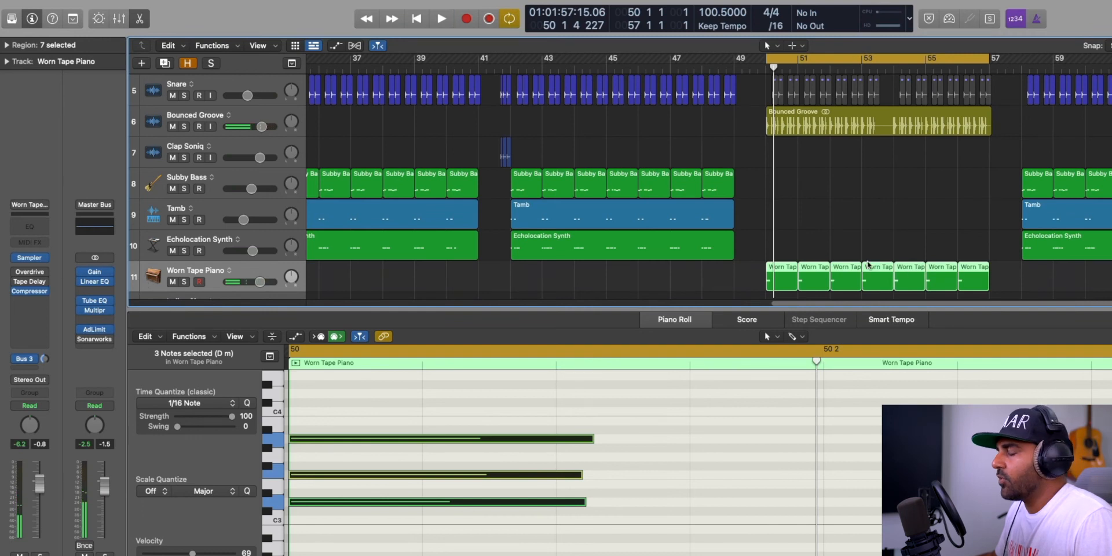
pyautogui.press('x')
pyautogui.press('x')
pyautogui.press('space')
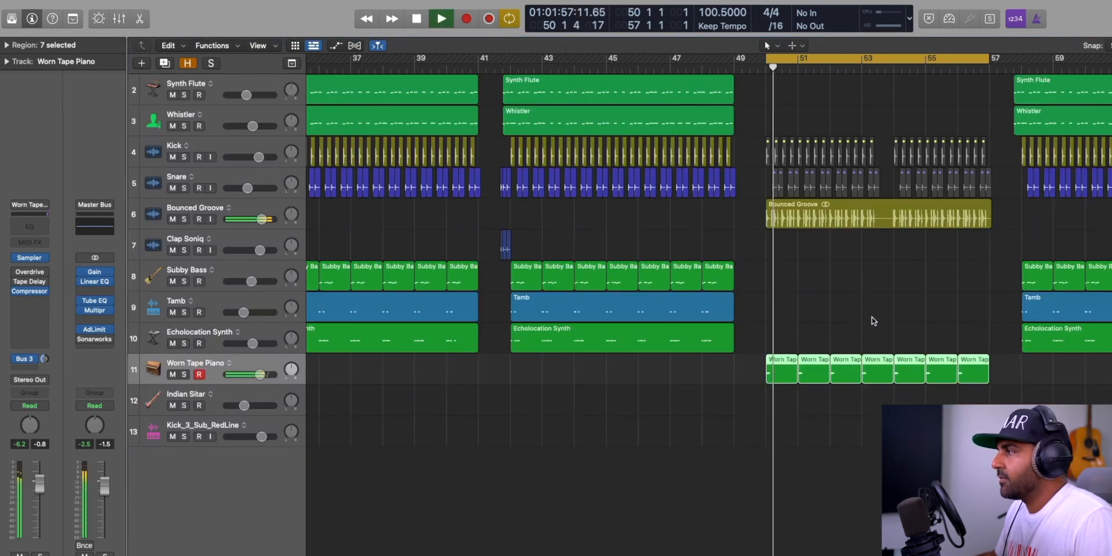
pyautogui.hscroll(10, 889, 342)
pyautogui.press('space')
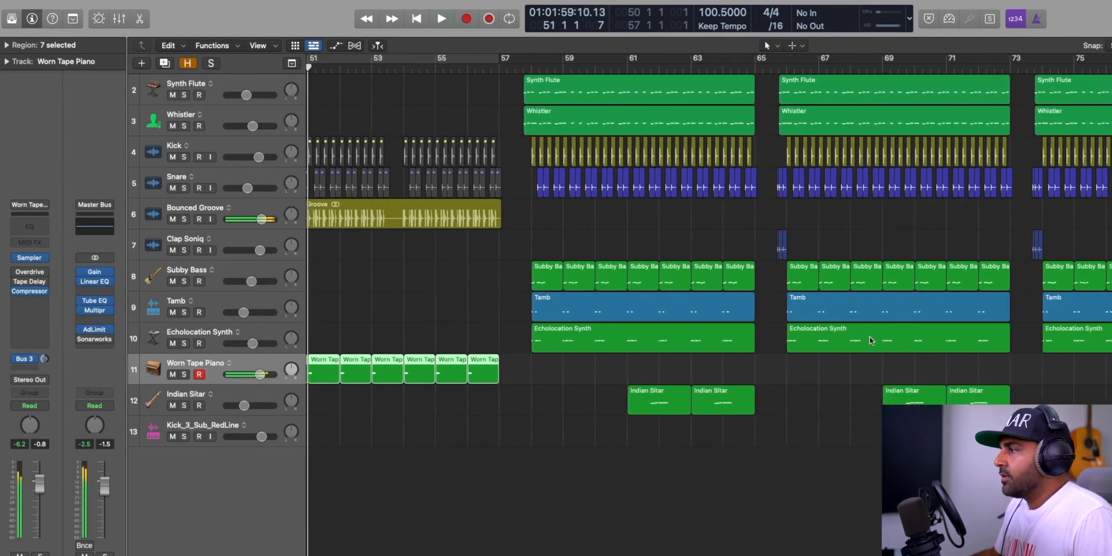
# - Set the cycle range from bar 61 to bar 65 around the two Indian Sitar regions
pyautogui.moveTo(656, 61); pyautogui.dragTo(788, 61)
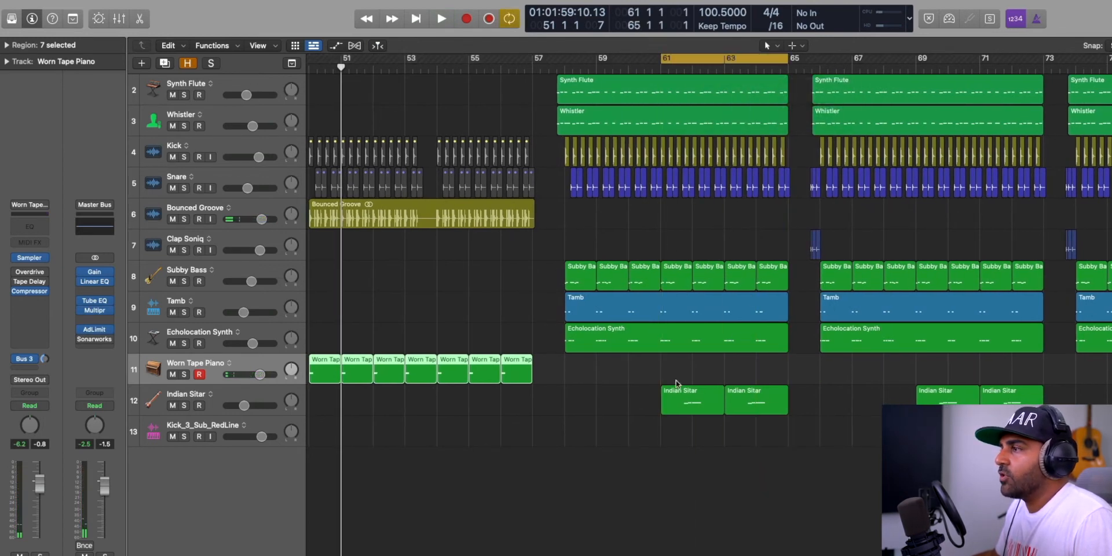
pyautogui.moveTo(767, 454); pyautogui.dragTo(671, 397)
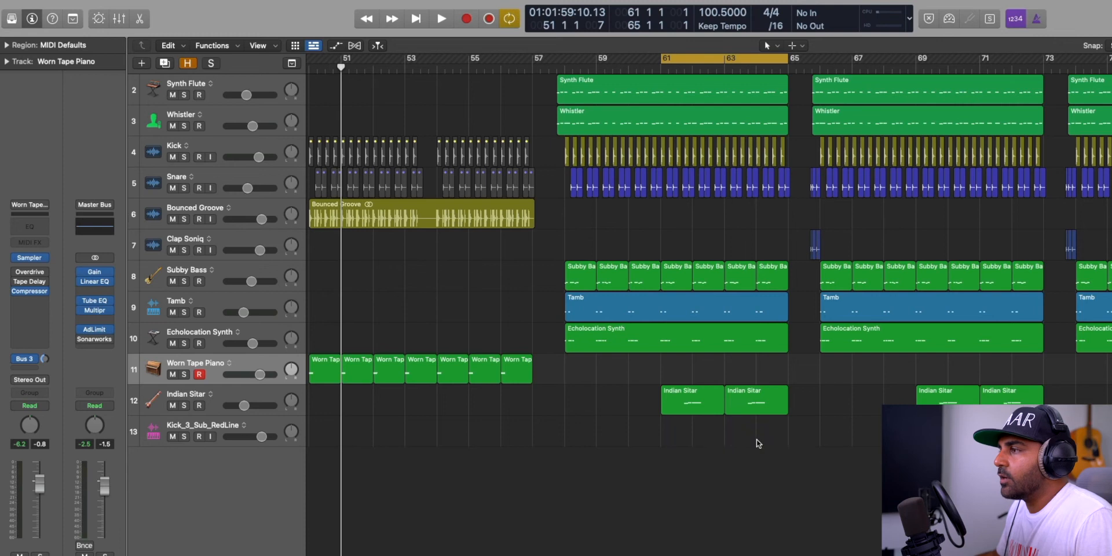
pyautogui.moveTo(771, 451); pyautogui.dragTo(703, 398)
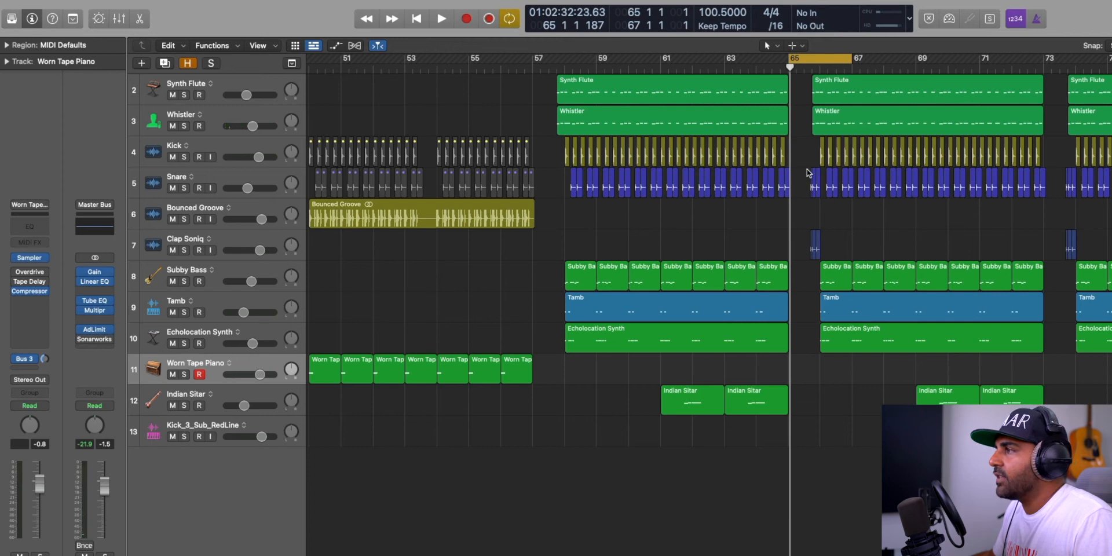
# - Zoom in on the Snare and Clap Soniq fill before bar 66 and play it from bar 65
pyautogui.scroll(8, 810, 214)
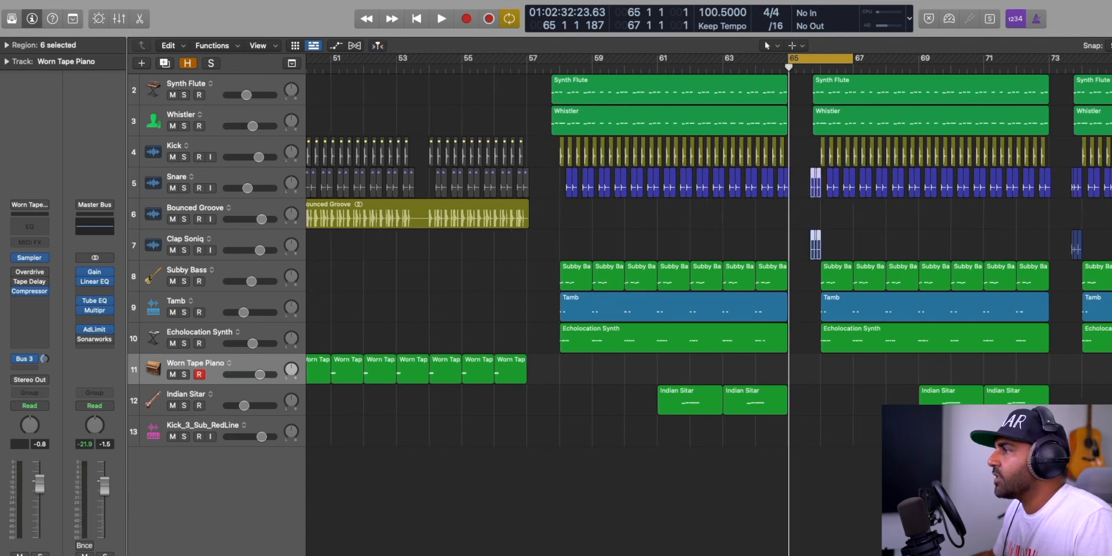
pyautogui.click(1009, 234)
pyautogui.press('space')
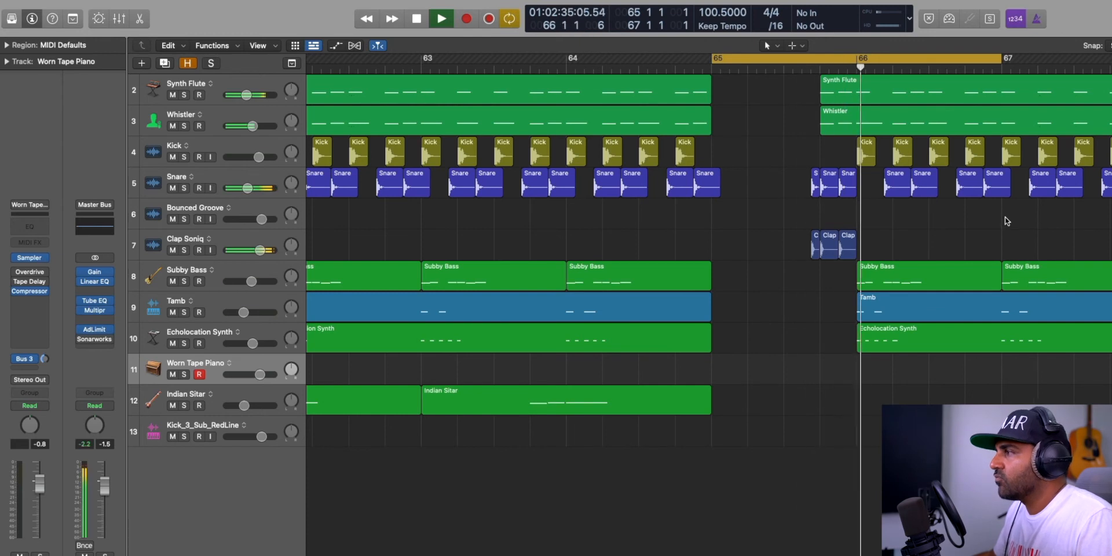
# - Set the cycle range from bar 73 to bar 74 and play the Kick_3_Sub_RedLine region there
pyautogui.press('super+Left')
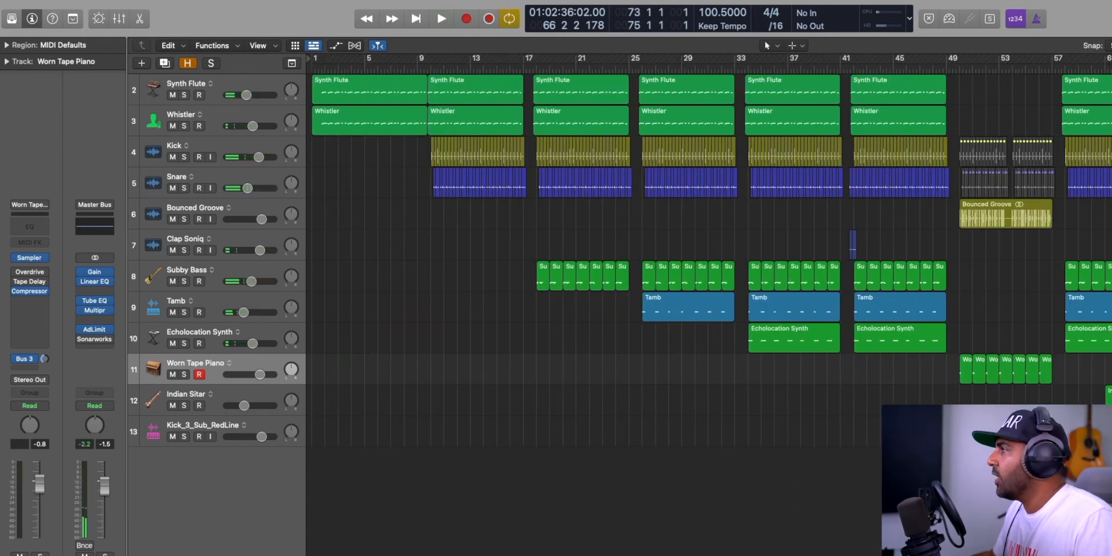
pyautogui.press('super+Right')
pyautogui.press('super+Right')
pyautogui.press('super+Right')
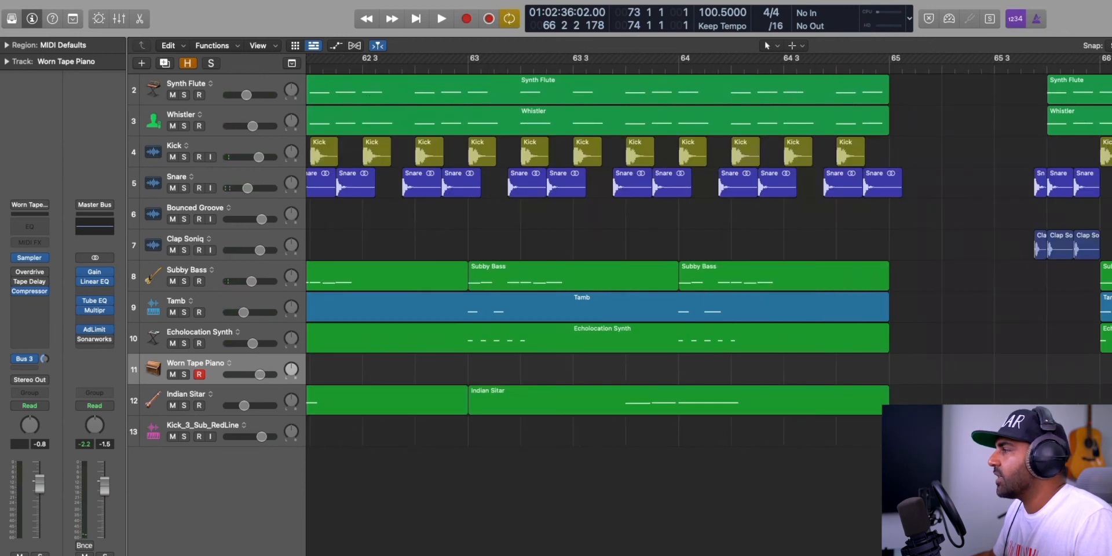
pyautogui.press('space')
pyautogui.hscroll(1, 1011, 287)
pyautogui.press('space')
pyautogui.press('space')
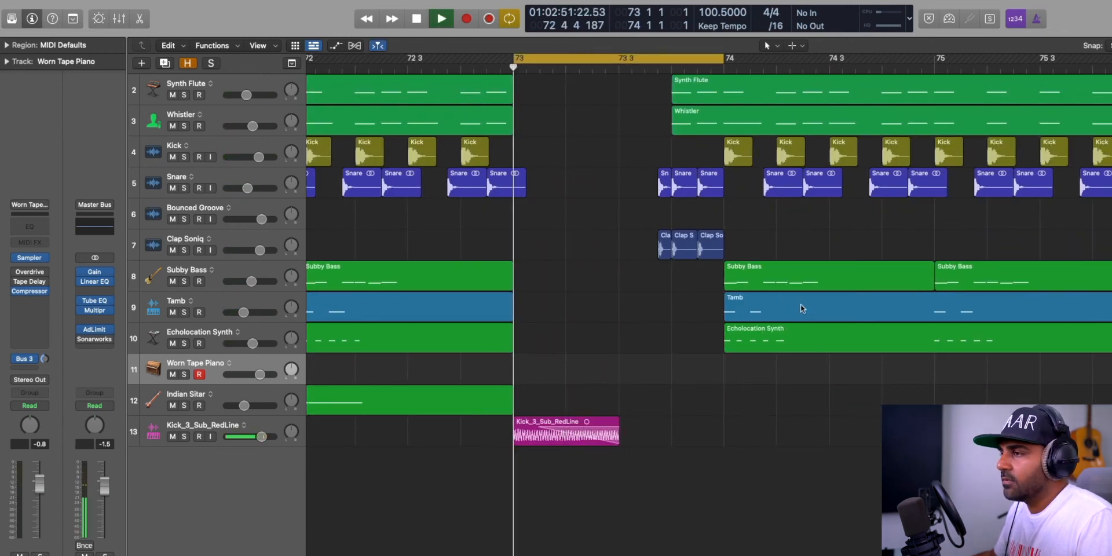
pyautogui.press('space')
pyautogui.press('space')
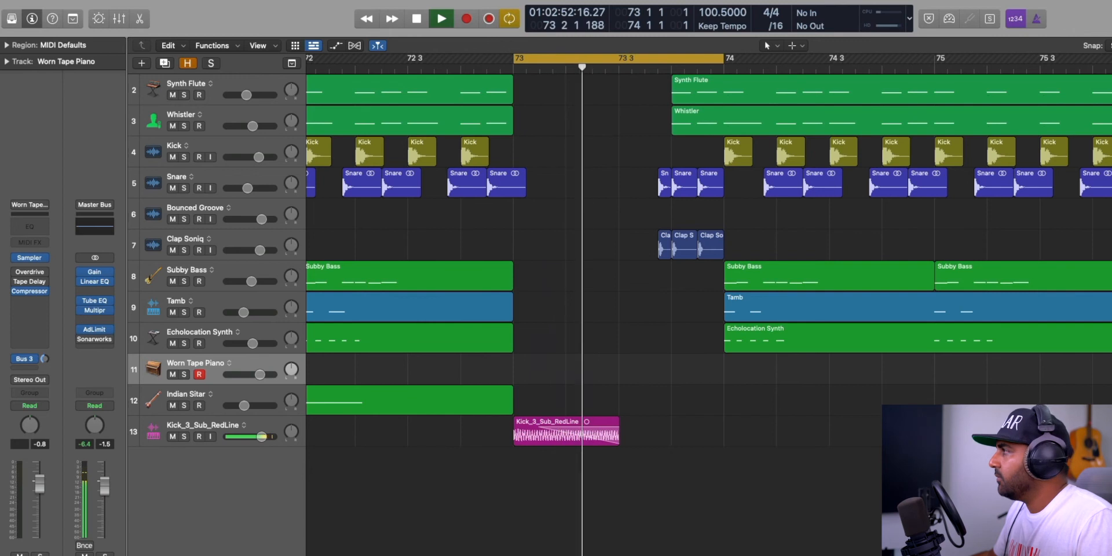
# - Turn off the cycle and play the full arrangement from about bar 72 through the break at bar 73 into bar 74
pyautogui.press('space')
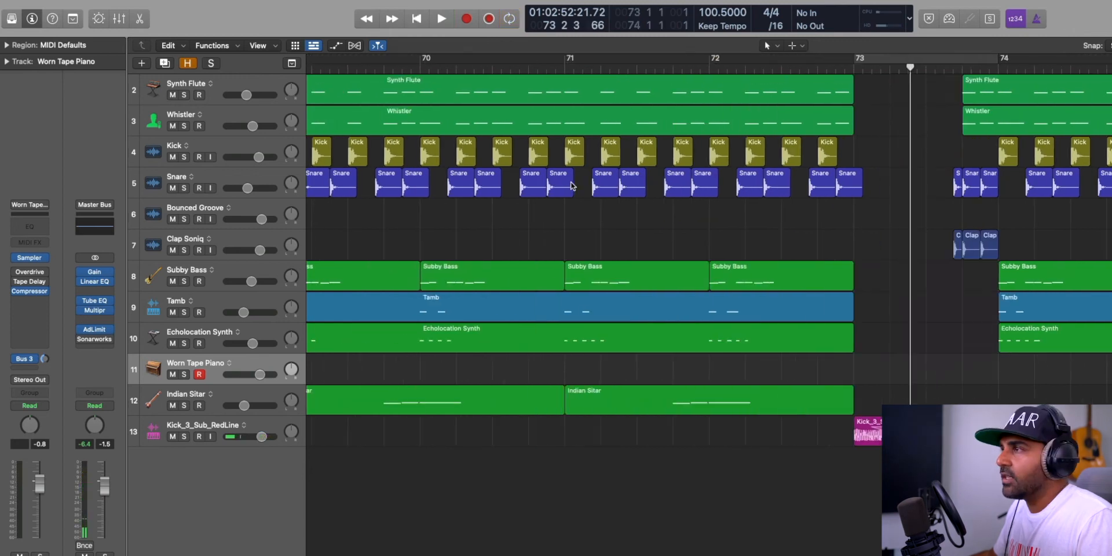
pyautogui.hscroll(-3, 776, 203)
pyautogui.click(800, 65)
pyautogui.press('space')
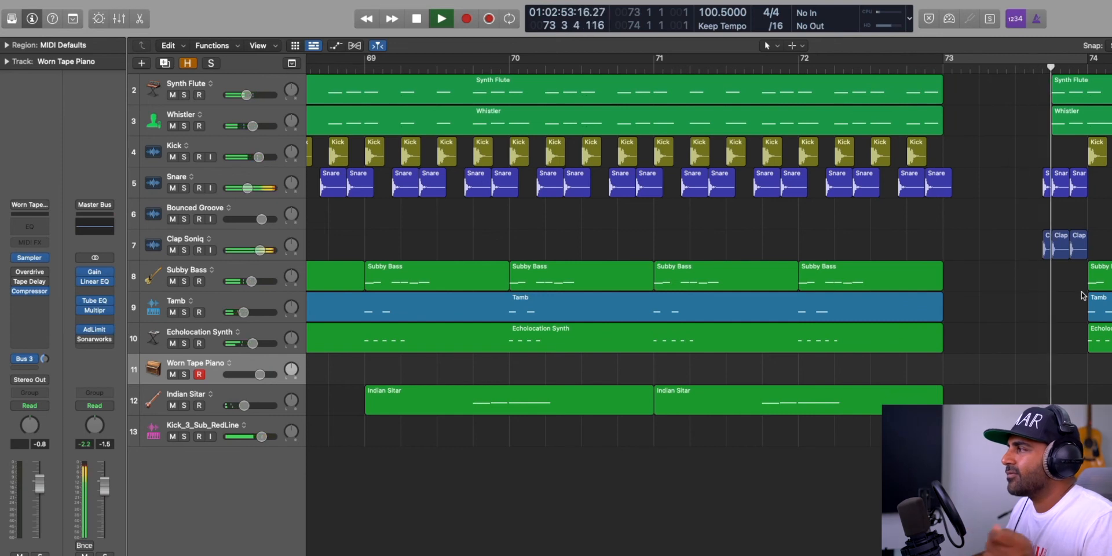
pyautogui.hscroll(5, 709, 260)
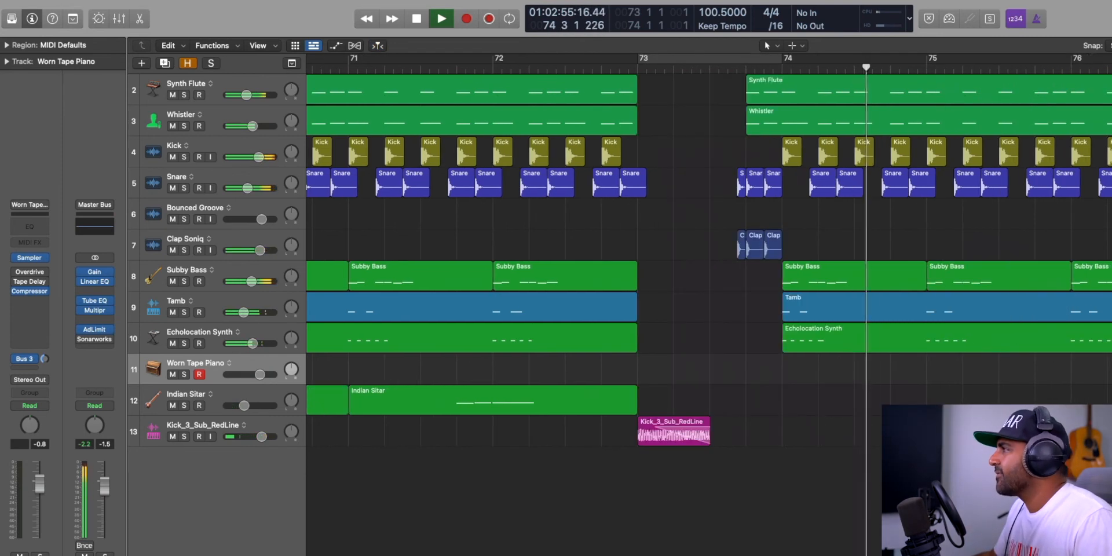
# - Stop playback, fit the whole arrangement in view from bar 1, and reveal the hidden Acapella track
pyautogui.press('super+Left')
pyautogui.press('super+Left')
pyautogui.press('super+Left')
pyautogui.press('super+Left')
pyautogui.press('super+Left')
pyautogui.press('super+Left')
pyautogui.hscroll(-4, 710, 260)
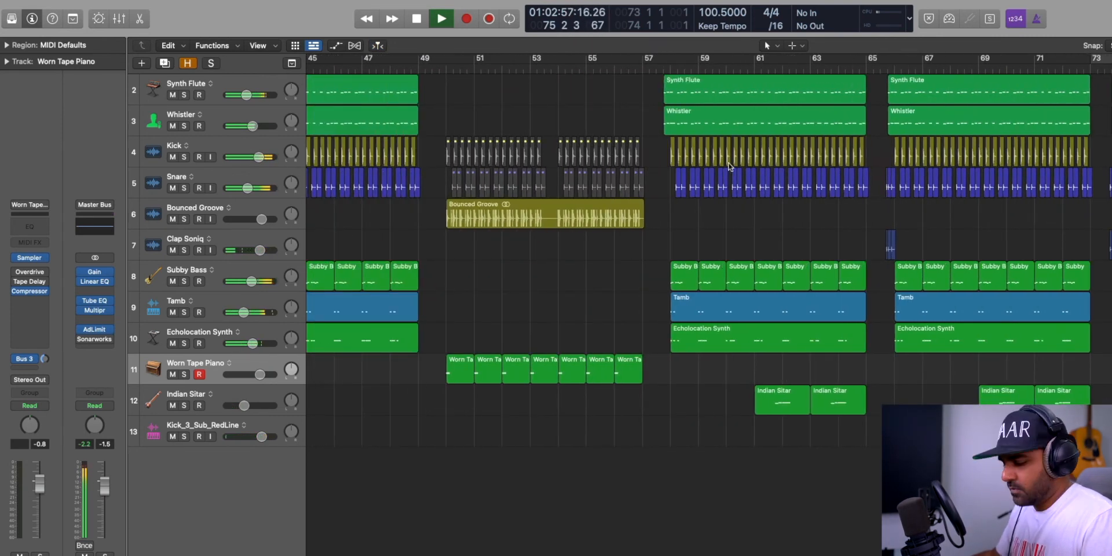
pyautogui.press('z')
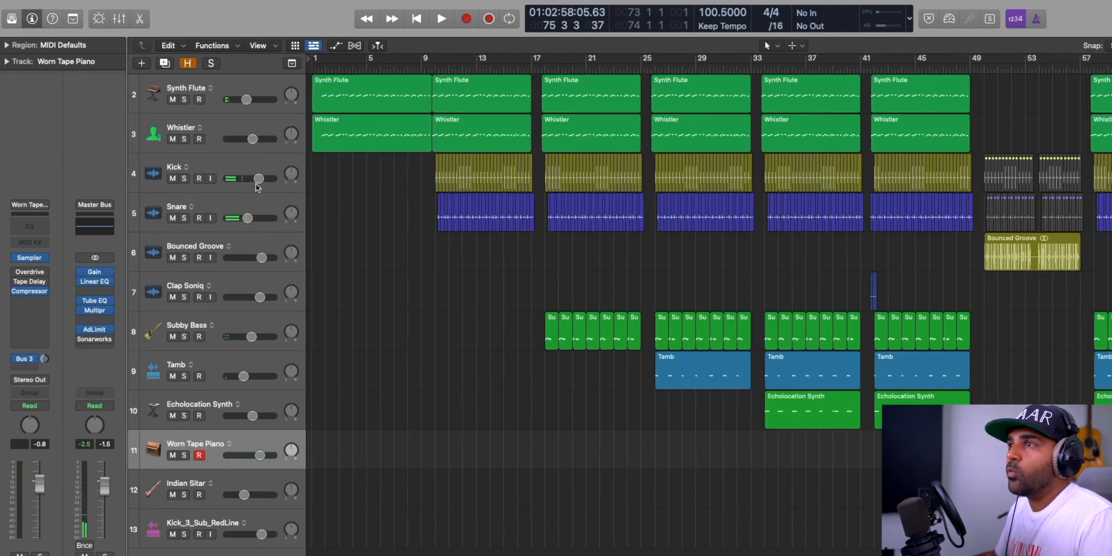
pyautogui.press('h')
# - Play the beat with the Acapella from just before bar 9 and again from about bar 17, raising the Acapella track's volume slightly
pyautogui.click(396, 81)
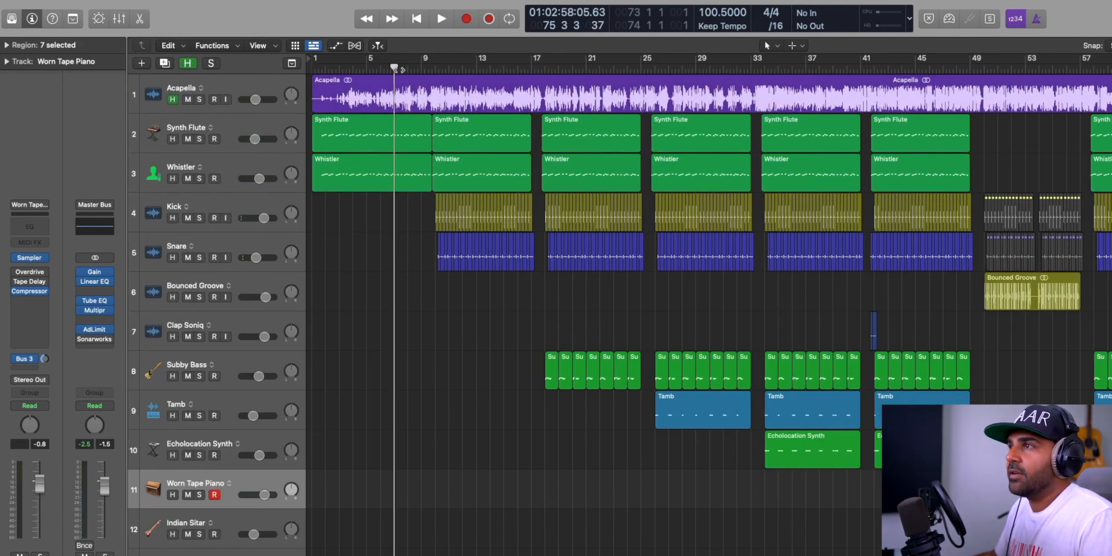
pyautogui.doubleClick(397, 70)
pyautogui.click(422, 68)
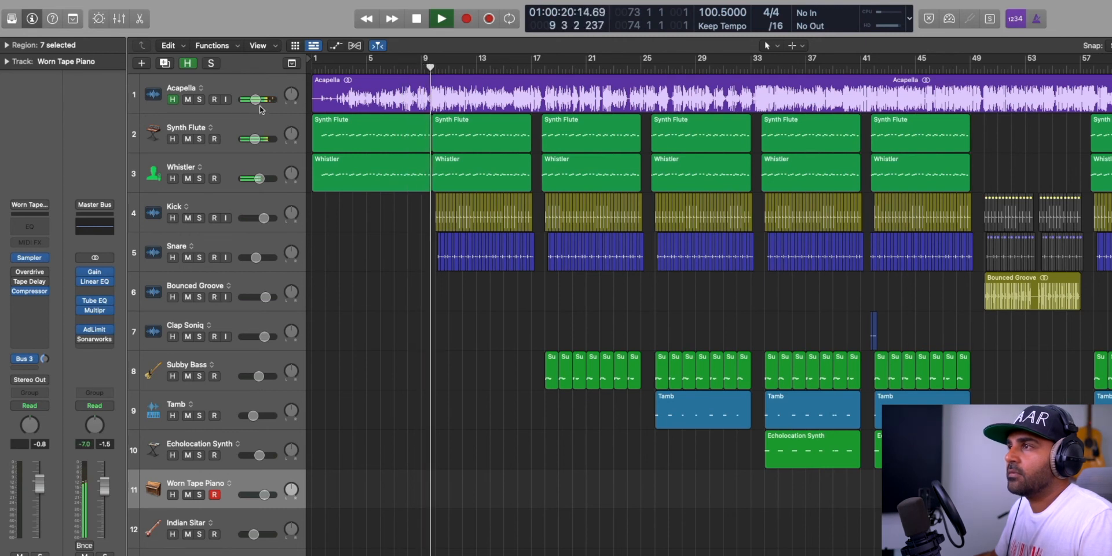
pyautogui.click(527, 68)
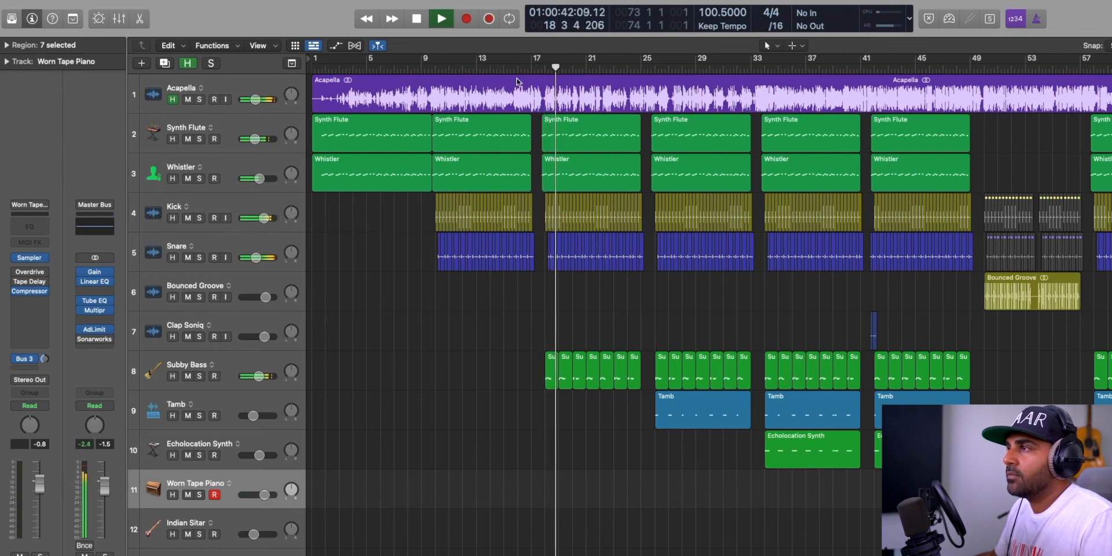
pyautogui.moveTo(256, 99); pyautogui.dragTo(262, 100)
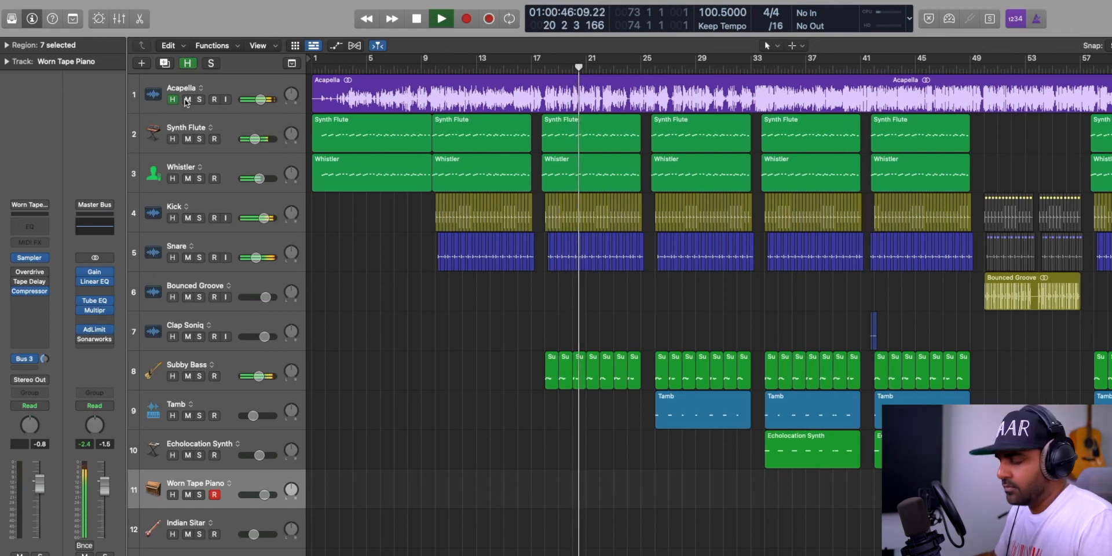